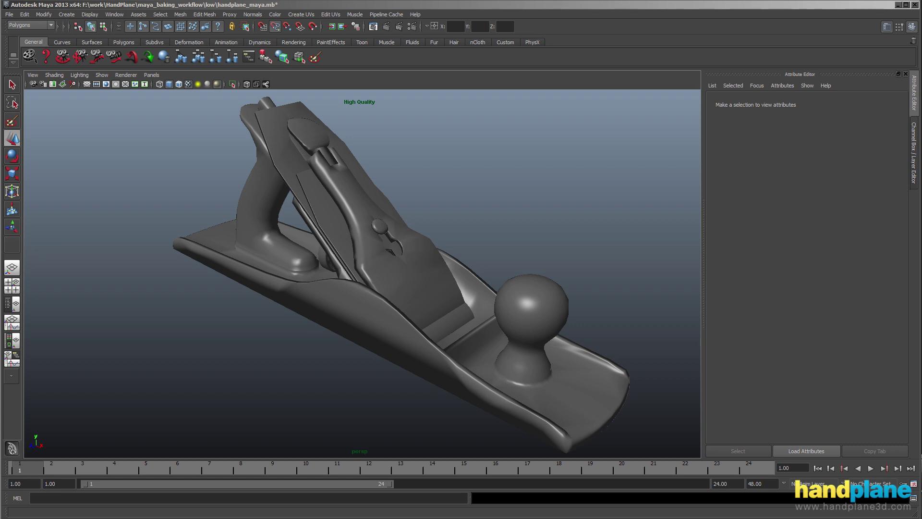
# Select the hand plane mesh and set up an export of the selection with the xNormalSBMTranslator file type
pyautogui.click(346, 277)
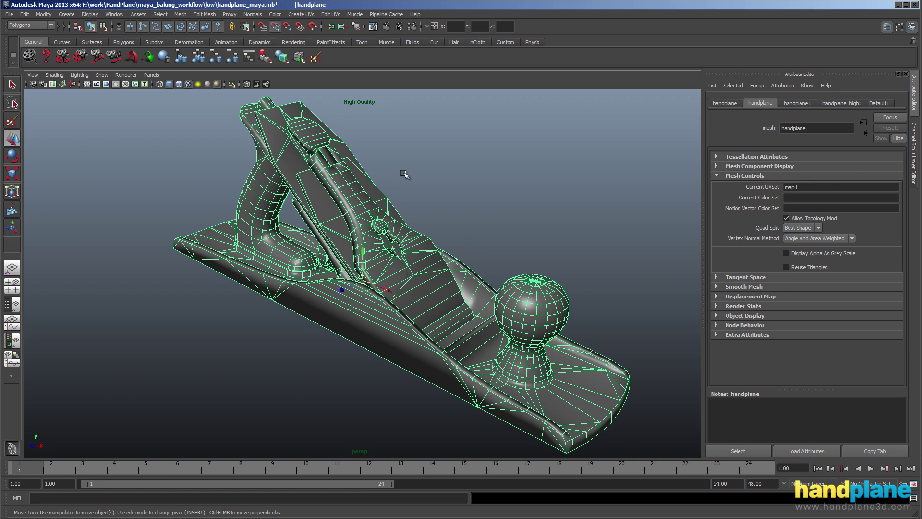
pyautogui.click(450, 150)
pyautogui.click(292, 174)
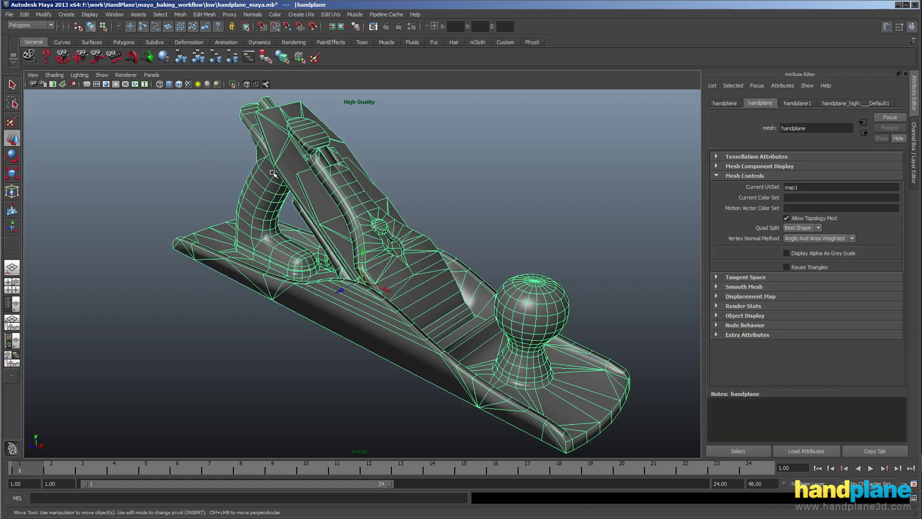
pyautogui.click(9, 15)
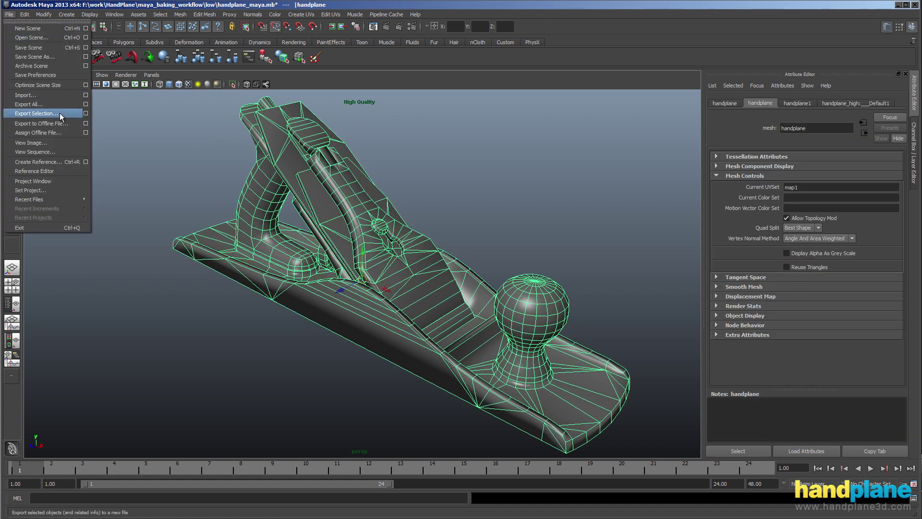
pyautogui.click(35, 113)
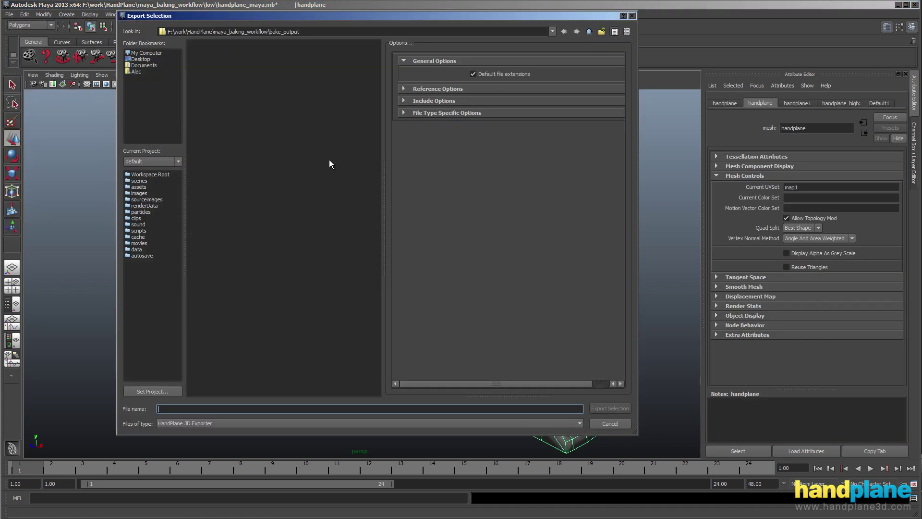
pyautogui.click(407, 424)
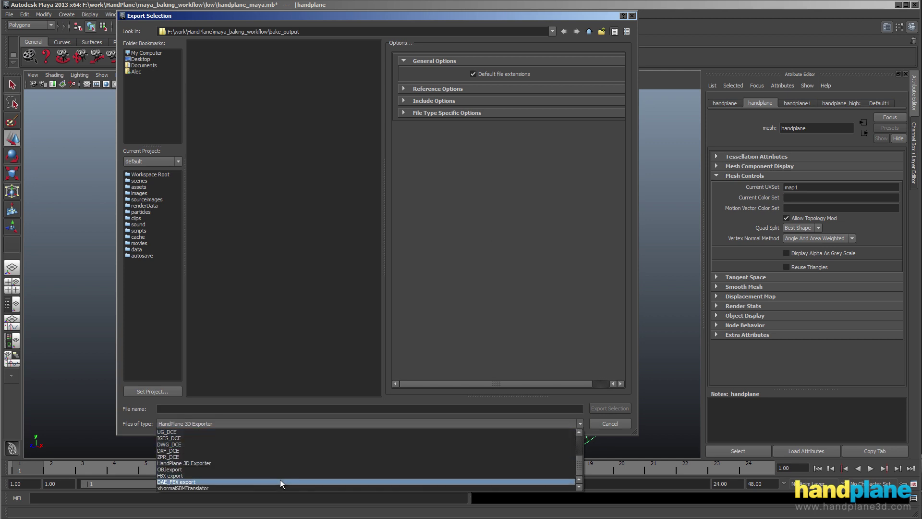
pyautogui.click(270, 487)
# Export the selected mesh to the maya_baking_workflow low folder, replacing the existing handplane_low.SBM
pyautogui.click(589, 32)
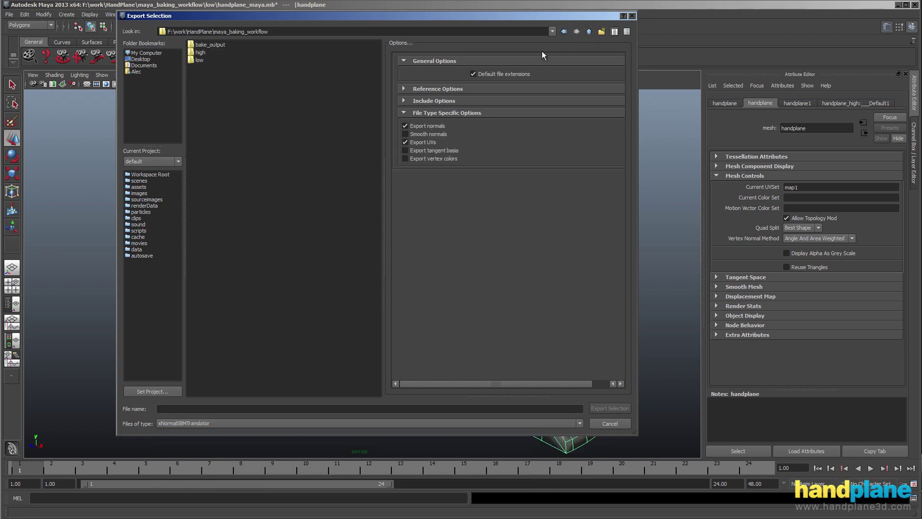
pyautogui.doubleClick(199, 60)
pyautogui.doubleClick(225, 45)
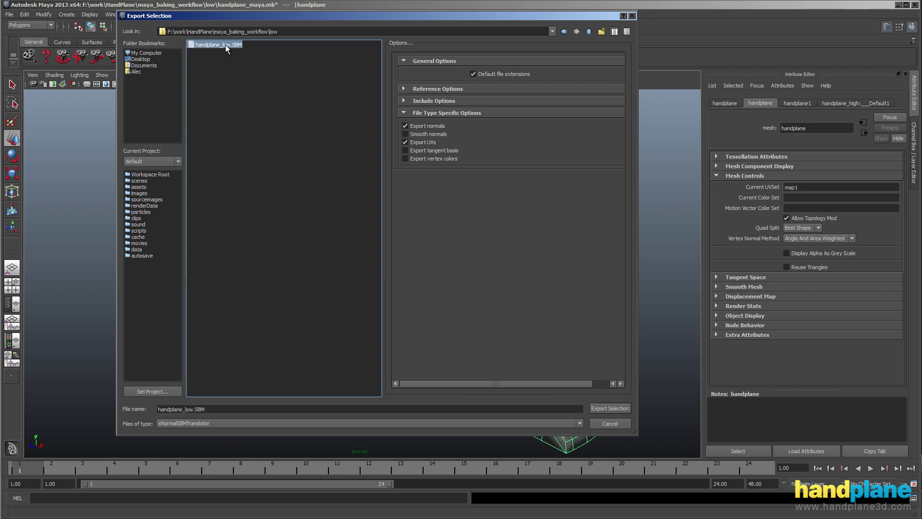
pyautogui.click(355, 237)
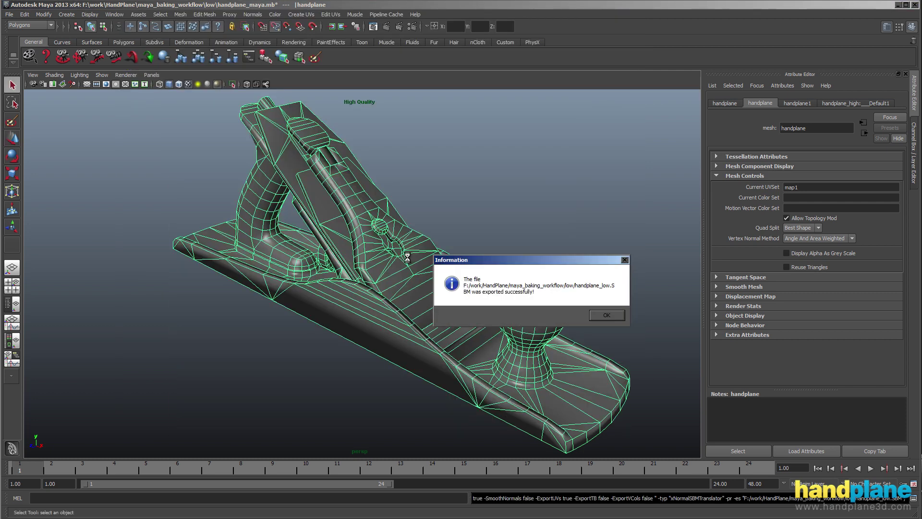
pyautogui.click(615, 318)
# Switch to xNormal and check the files assigned as the high and low definition meshes
pyautogui.hotkey('alt', 'Tab')
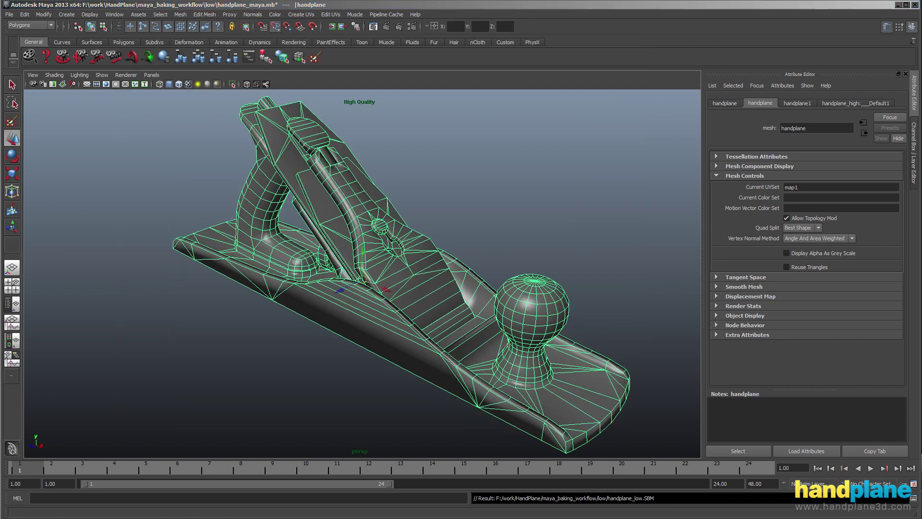
pyautogui.click(688, 186)
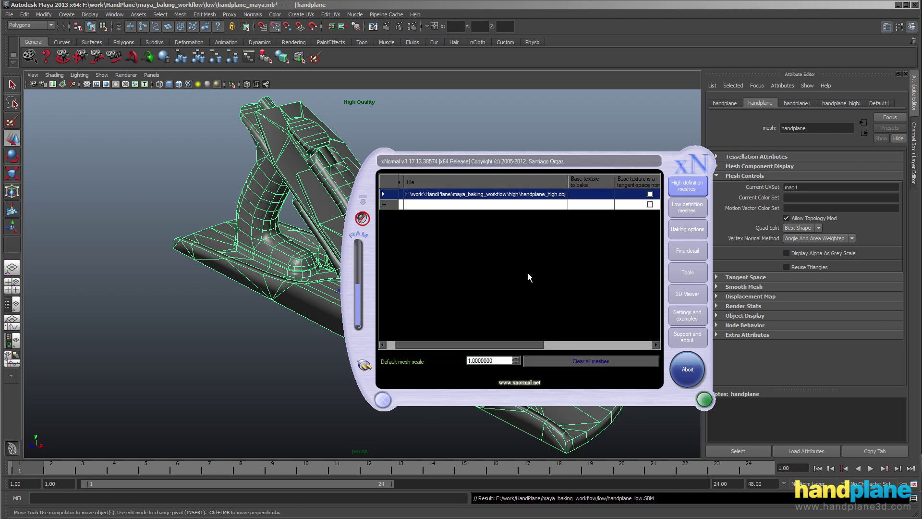
pyautogui.moveTo(513, 343); pyautogui.dragTo(515, 343)
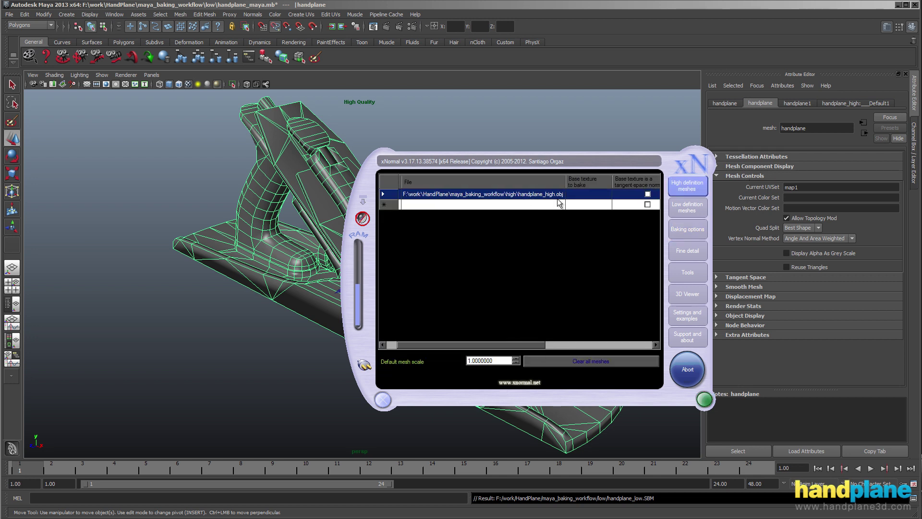
pyautogui.click(687, 207)
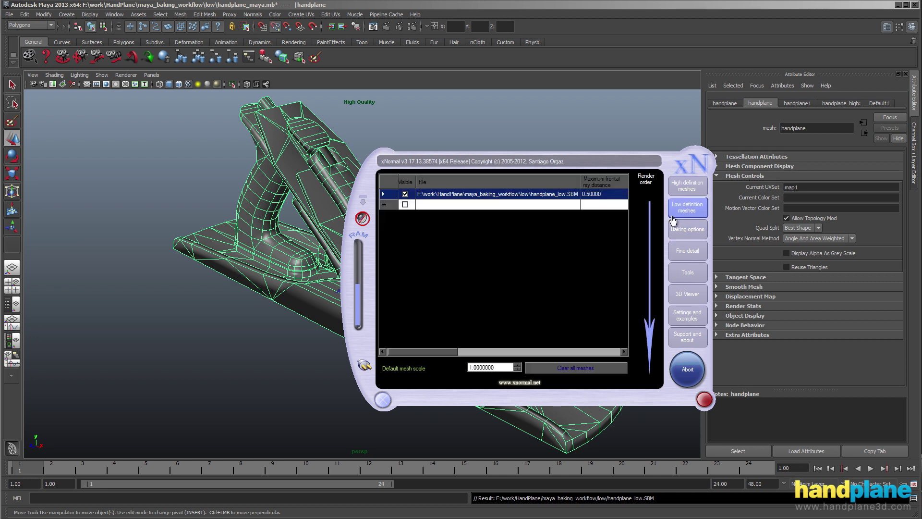
pyautogui.moveTo(446, 352); pyautogui.dragTo(457, 352)
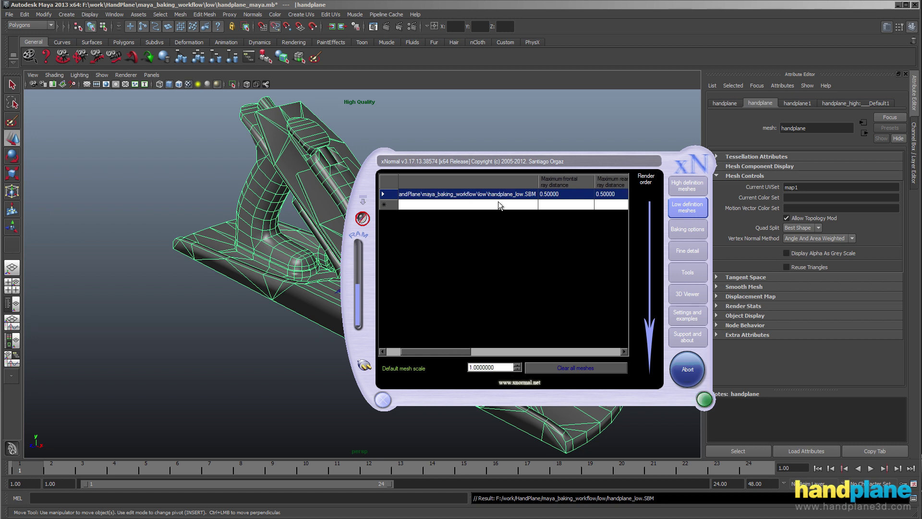
# Check the tangent space option of xNormal's normal map and bake the object-space normal map into the bake_output folder
pyautogui.click(688, 231)
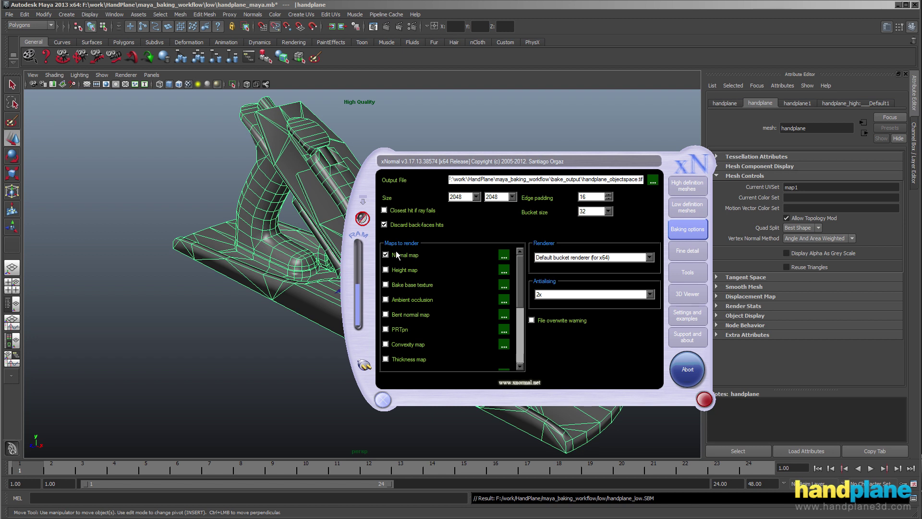
pyautogui.click(504, 256)
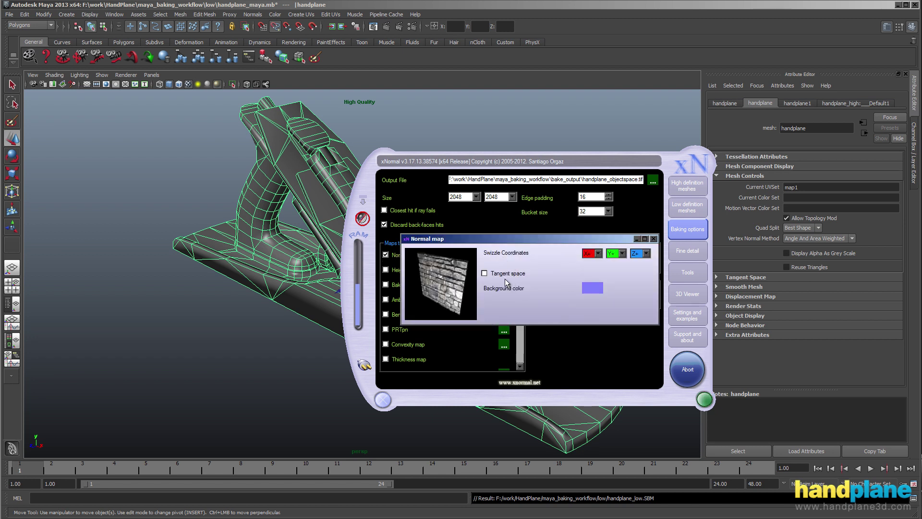
pyautogui.click(654, 239)
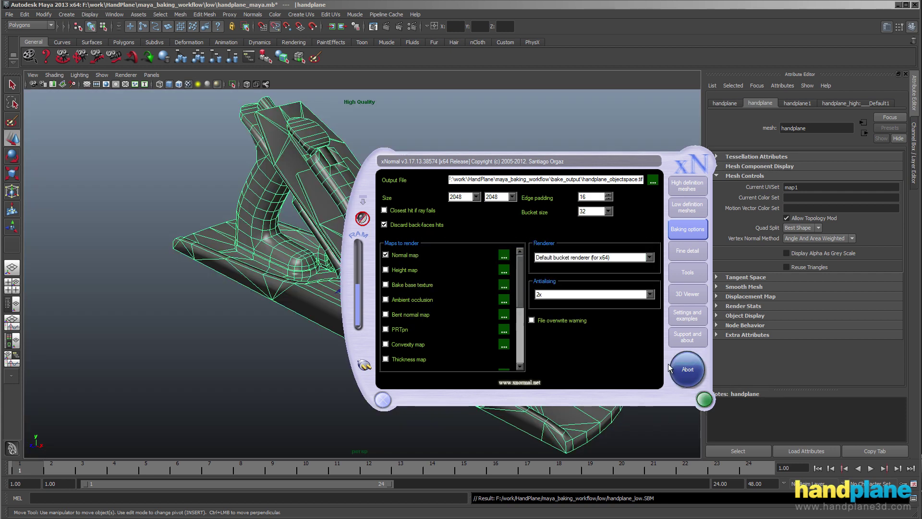
pyautogui.click(686, 371)
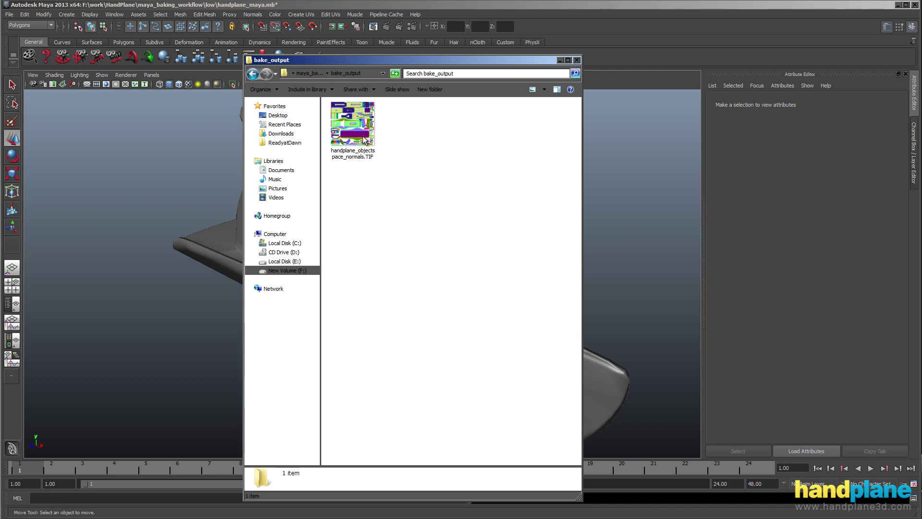
pyautogui.click(363, 140)
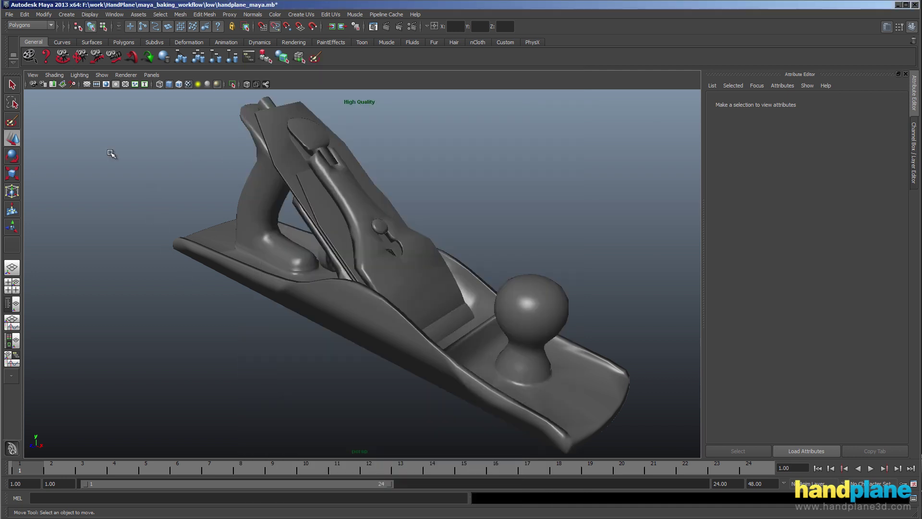
# Export the hand plane mesh from Maya with the HandPlane 3D Exporter, replacing handplane.h3d in the low folder
pyautogui.click(9, 14)
pyautogui.click(268, 146)
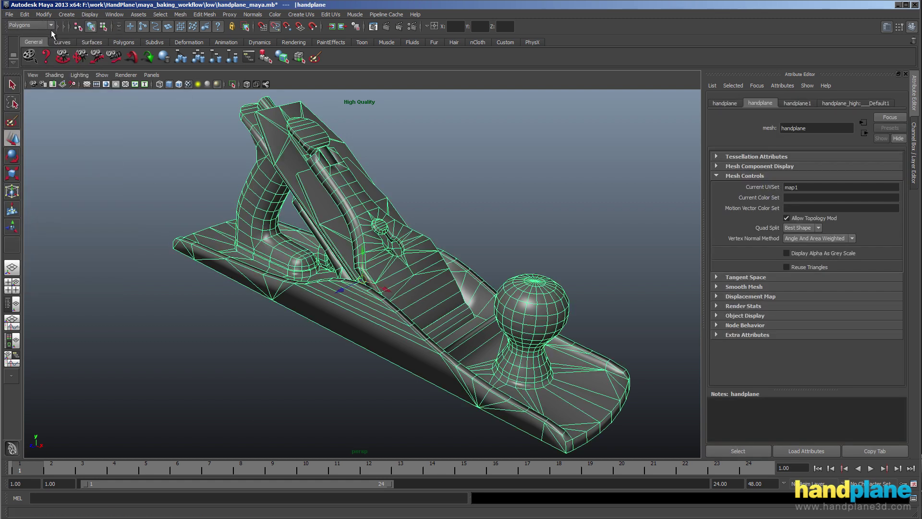
pyautogui.click(9, 14)
pyautogui.click(30, 114)
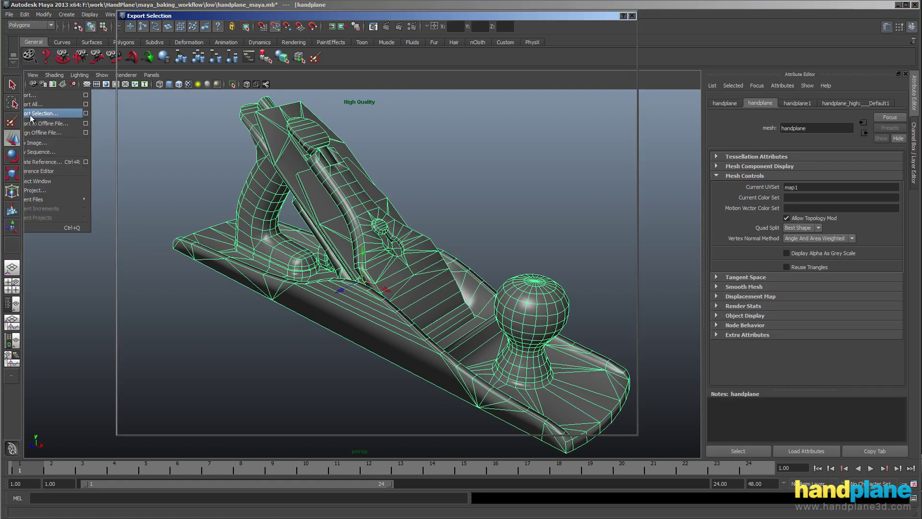
pyautogui.click(282, 422)
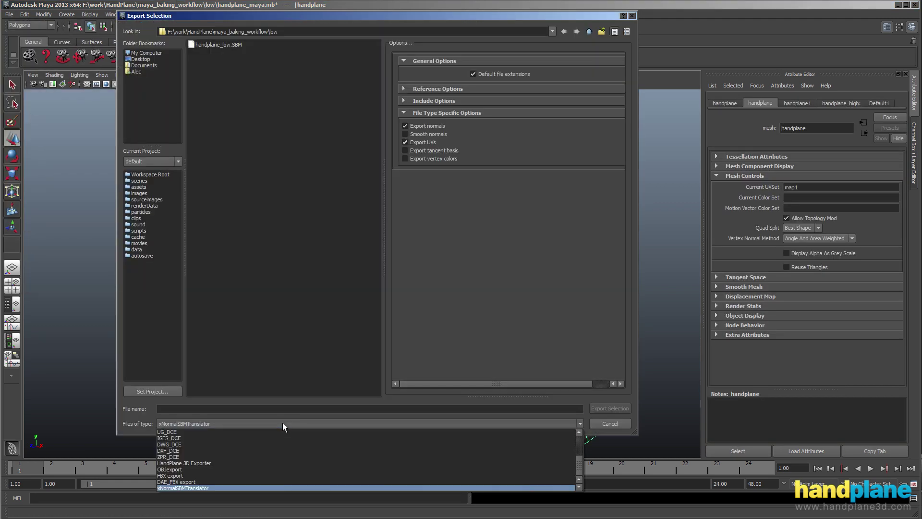
pyautogui.click(266, 461)
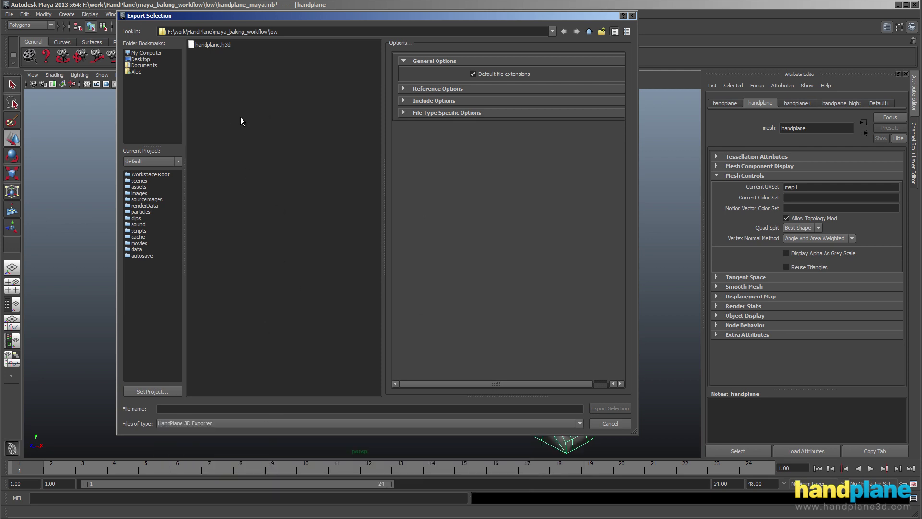
pyautogui.click(215, 45)
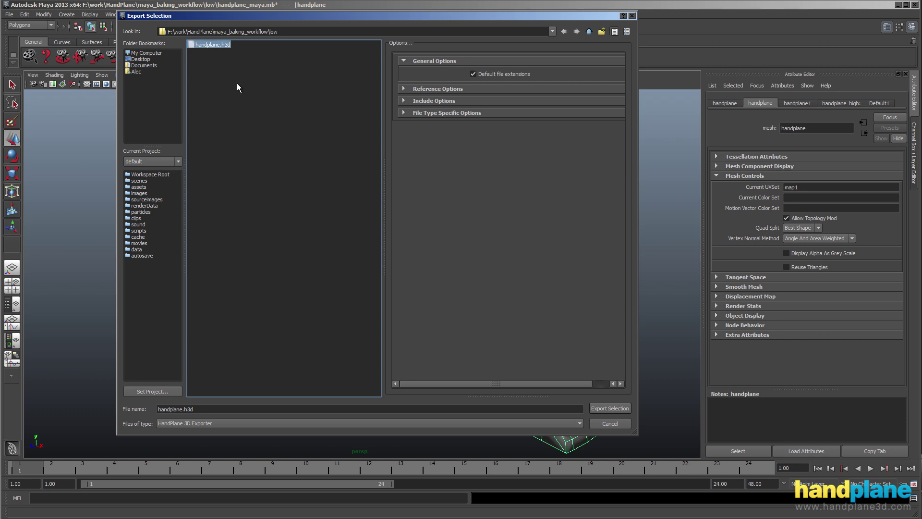
pyautogui.doubleClick(218, 44)
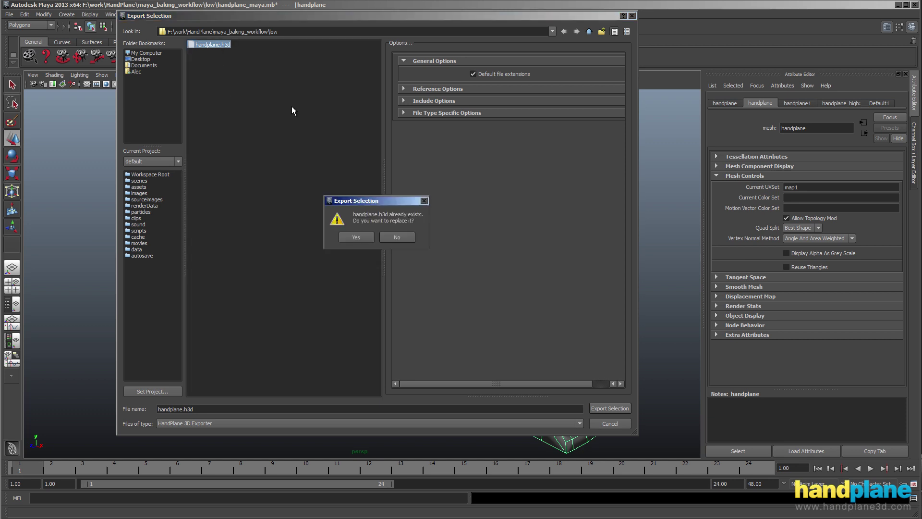
pyautogui.click(355, 237)
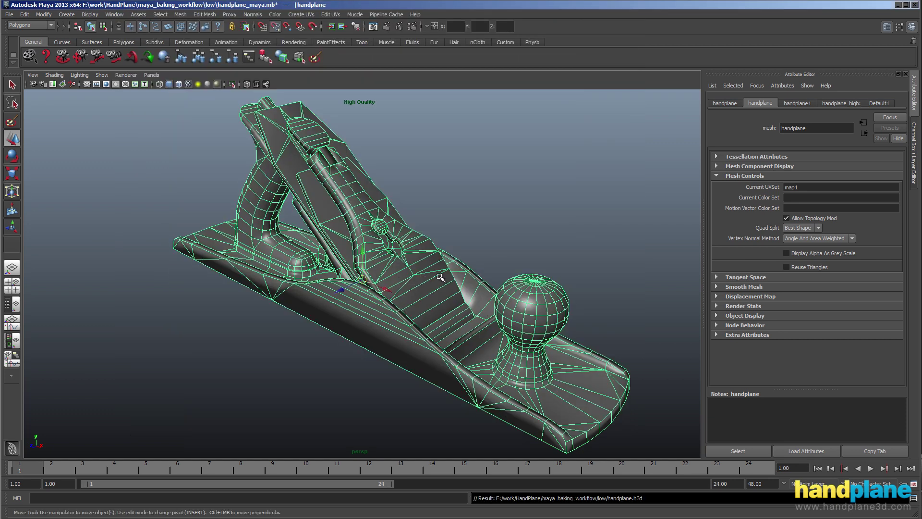
# Switch to Handplane and check the low polygon model path, the object space normal map path and the Baked In setting
pyautogui.click(461, 199)
pyautogui.click(414, 271)
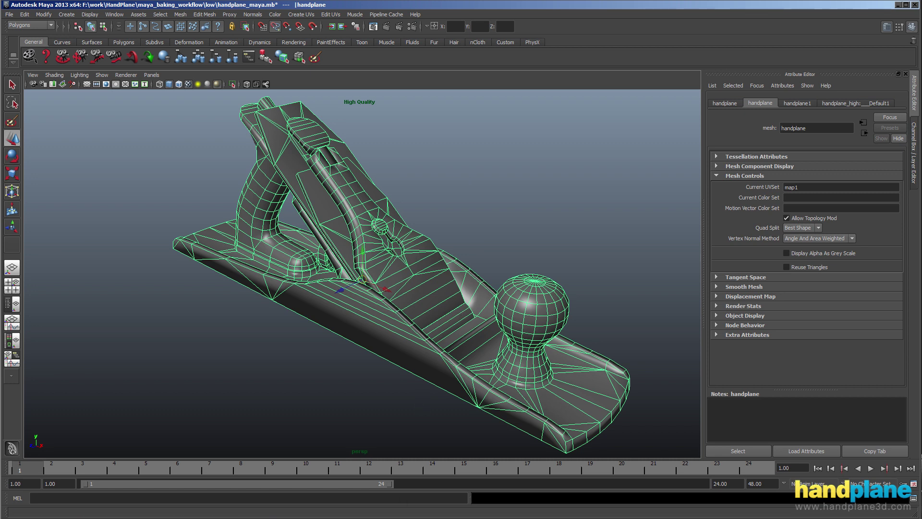
pyautogui.hotkey('alt', 'Tab')
pyautogui.click(491, 192)
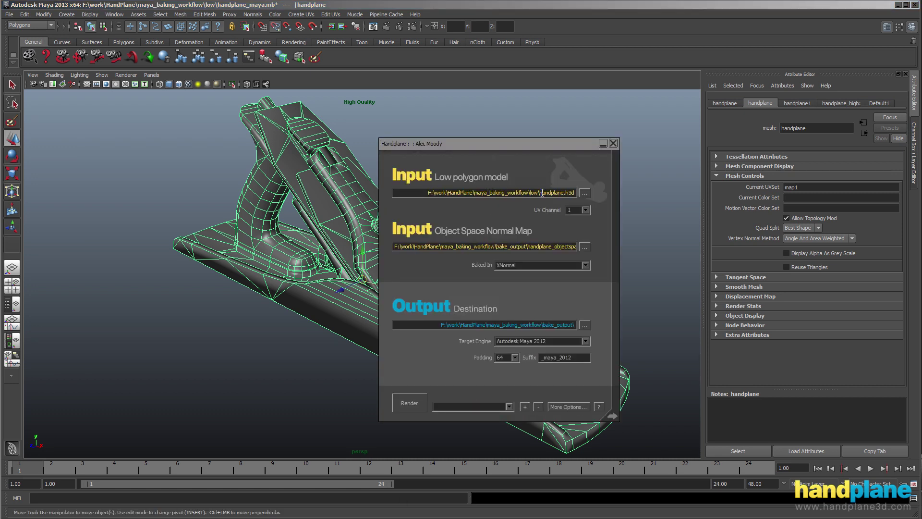
pyautogui.moveTo(556, 193); pyautogui.dragTo(568, 194)
pyautogui.moveTo(518, 250); pyautogui.dragTo(581, 255)
pyautogui.click(541, 246)
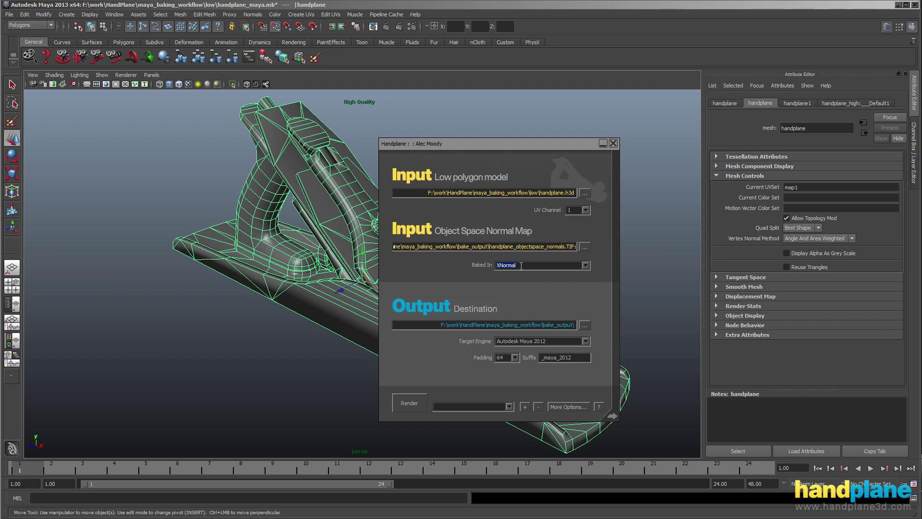
# Set the target engine to Autodesk Maya 2013, shorten the output suffix to _maya and render the tangent-space map
pyautogui.click(586, 341)
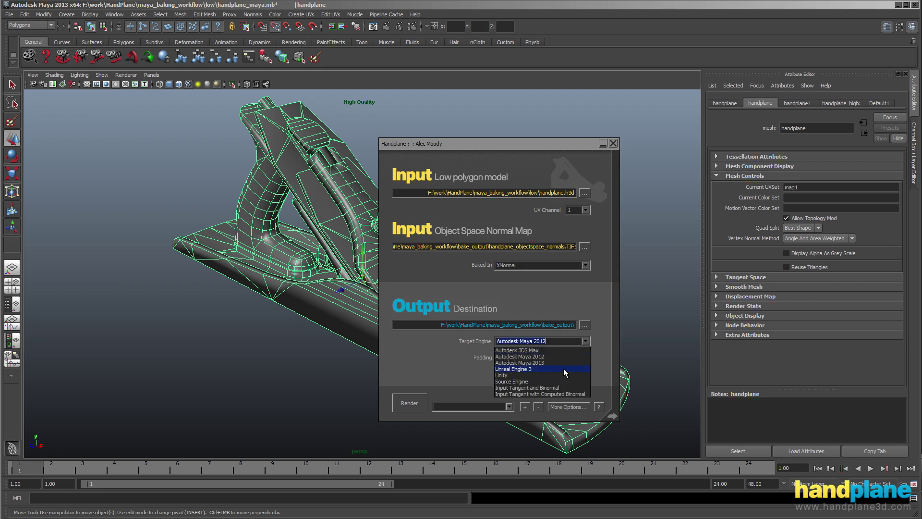
pyautogui.click(564, 365)
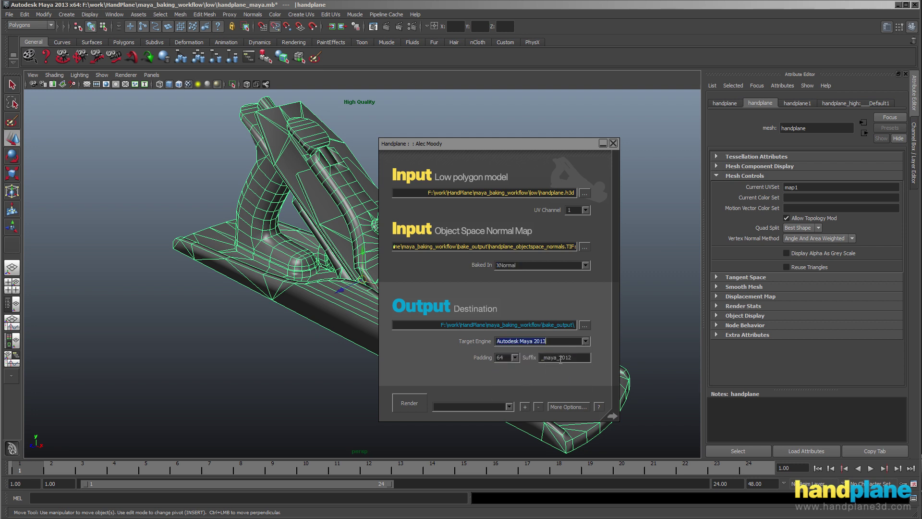
pyautogui.click(572, 357)
pyautogui.press('BackSpace')
pyautogui.press('BackSpace')
pyautogui.press('BackSpace')
pyautogui.press('BackSpace')
pyautogui.press('BackSpace')
pyautogui.click(415, 403)
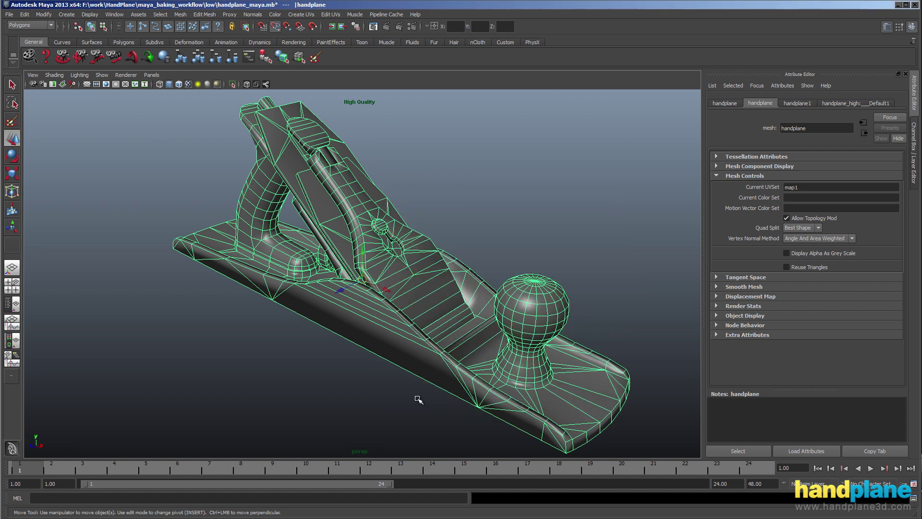
# Set Handplane's target engine to Autodesk Maya 2012 with the suffix _maya_2012 and render that map
pyautogui.hotkey('alt', 'Tab')
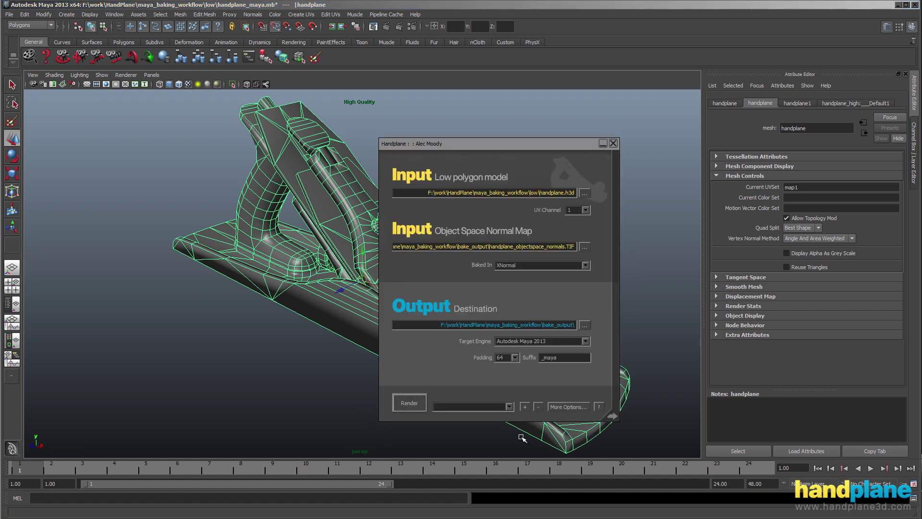
pyautogui.click(586, 341)
pyautogui.click(582, 353)
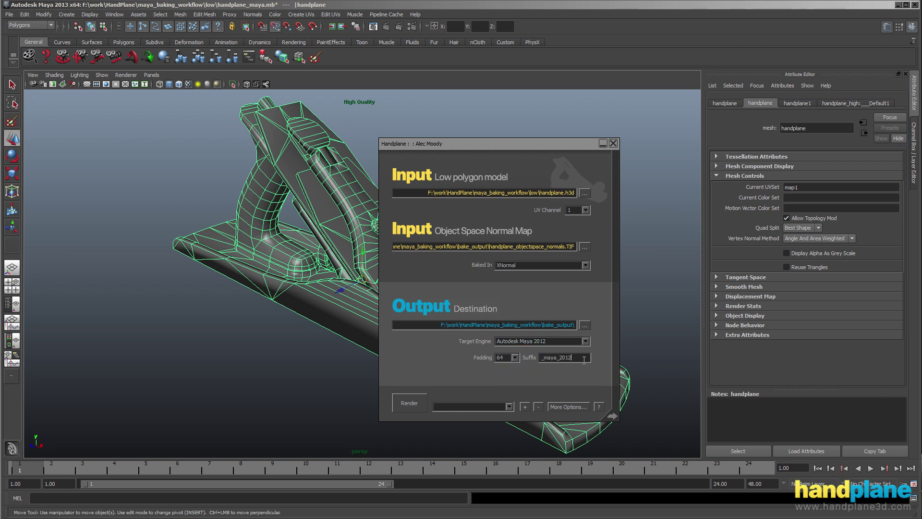
pyautogui.click(424, 403)
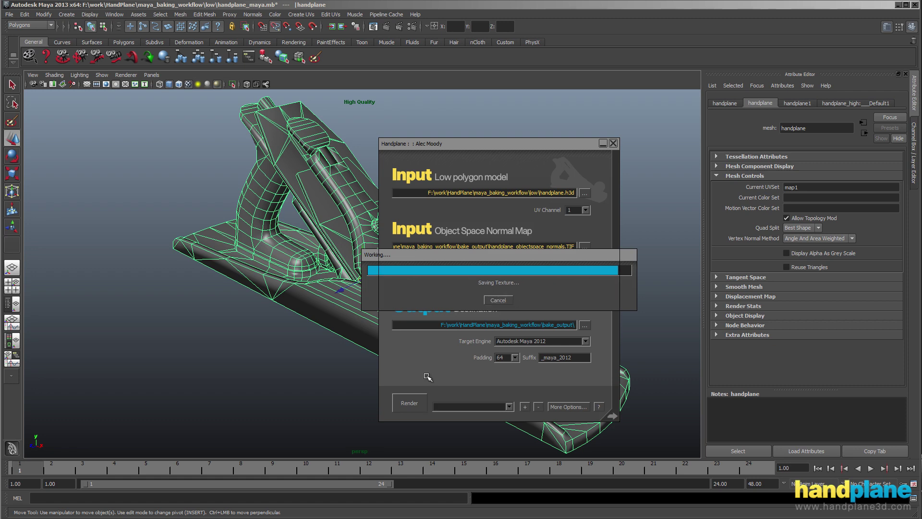
pyautogui.click(302, 343)
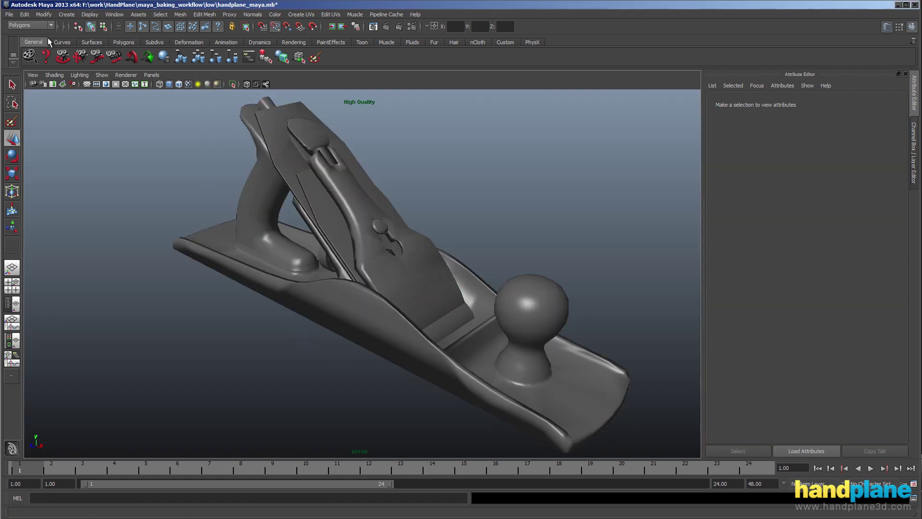
# Open the Hypershade and load handplane_objectspace_normals_maya.TIF as the image of the bump file node on blinn1
pyautogui.click(114, 14)
pyautogui.moveTo(138, 37)
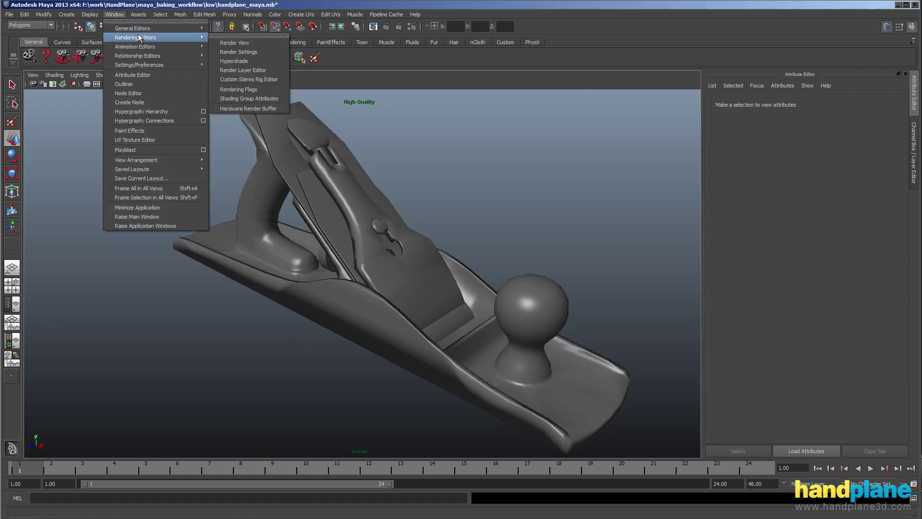
pyautogui.click(249, 60)
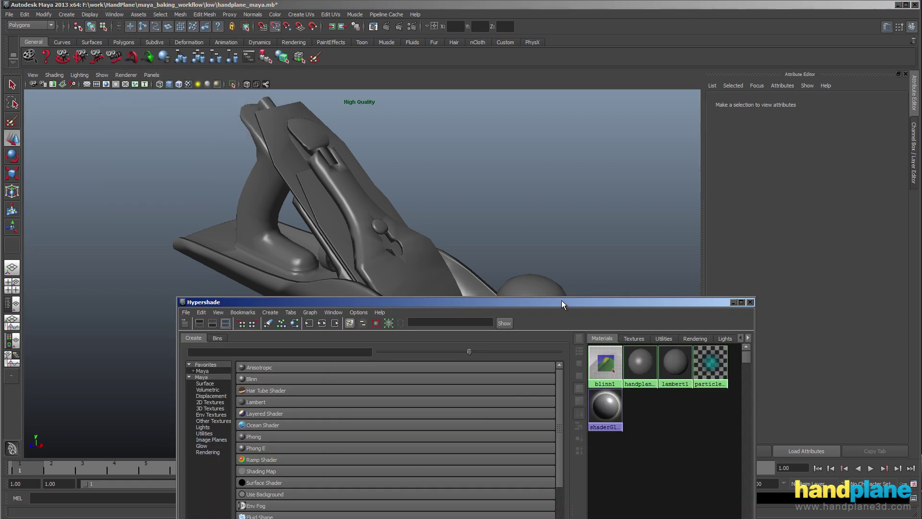
pyautogui.moveTo(562, 301); pyautogui.dragTo(367, 182)
pyautogui.click(410, 244)
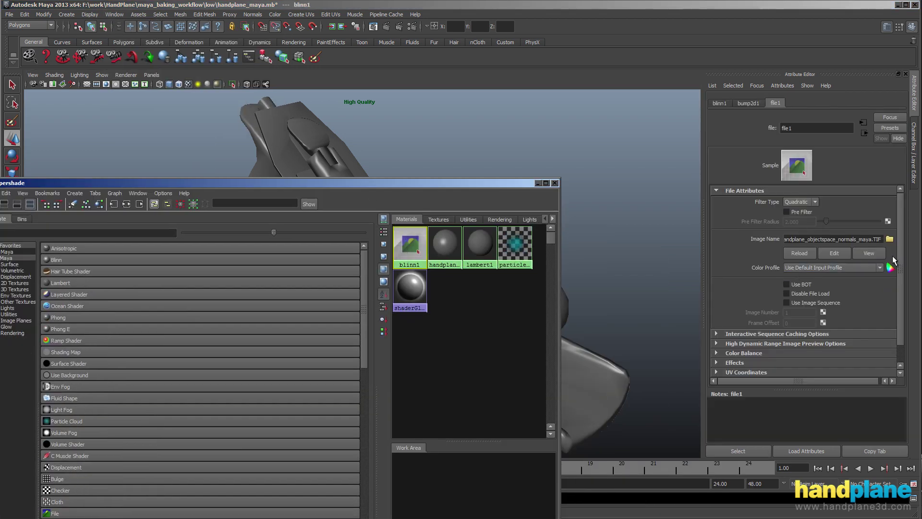
pyautogui.click(809, 240)
pyautogui.click(889, 239)
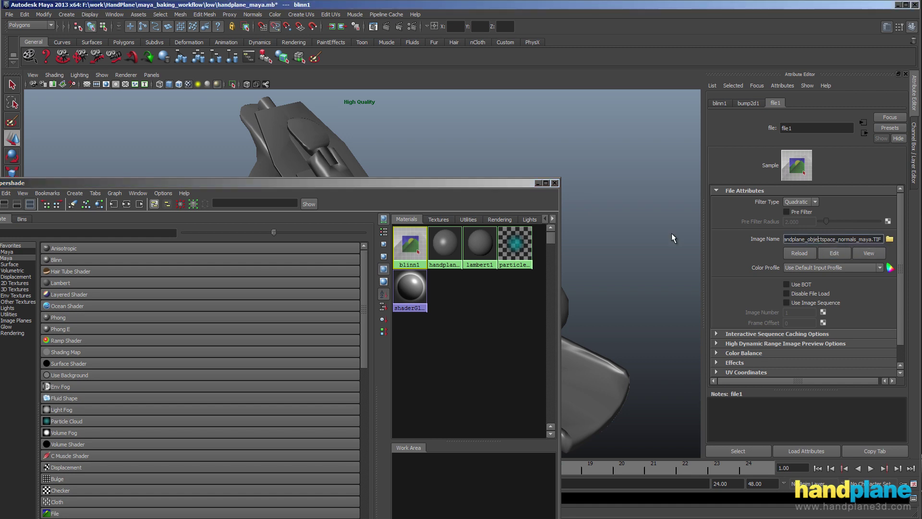
pyautogui.doubleClick(272, 52)
# Assign the blinn1 material to the hand plane mesh and inspect its normal-mapped shading from several angles
pyautogui.moveTo(433, 181); pyautogui.dragTo(164, 165)
pyautogui.click(384, 231)
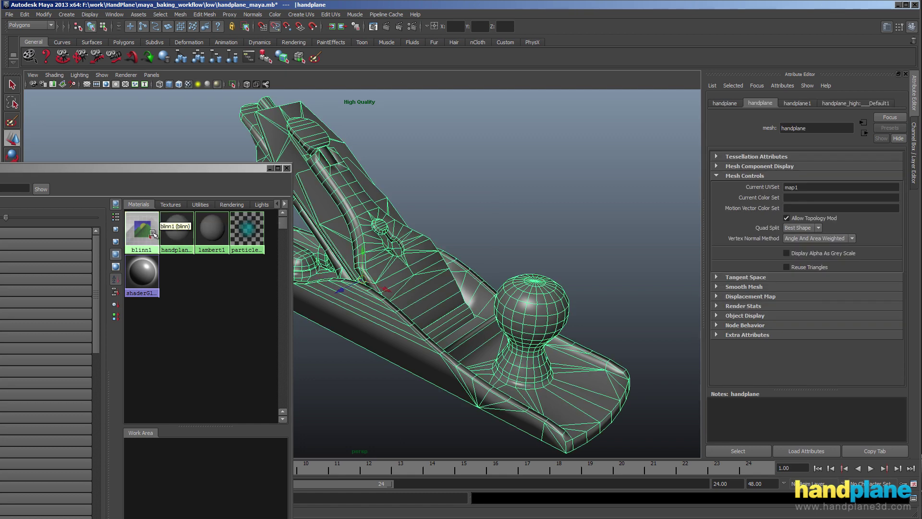
pyautogui.moveTo(148, 232); pyautogui.dragTo(148, 215, button='right')
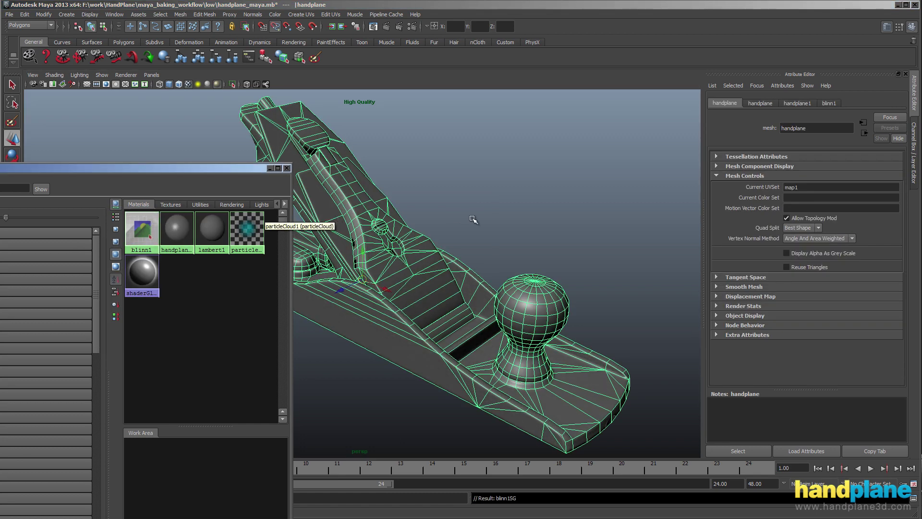
pyautogui.click(481, 198)
pyautogui.moveTo(560, 173)
pyautogui.keyDown('alt'); pyautogui.mouseDown()
pyautogui.moveTo(492, 212)
pyautogui.moveTo(558, 186)
pyautogui.mouseUp(); pyautogui.keyUp('alt')
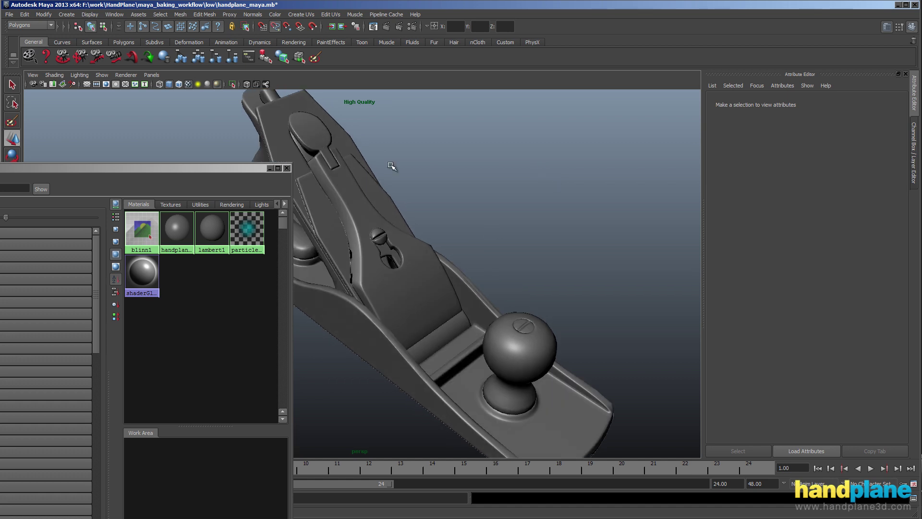
pyautogui.keyDown('alt'); pyautogui.moveTo(496, 208); pyautogui.dragTo(488, 194); pyautogui.keyUp('alt')
pyautogui.keyDown('alt'); pyautogui.moveTo(488, 193); pyautogui.dragTo(552, 202, button='middle'); pyautogui.keyUp('alt')
pyautogui.keyDown('alt'); pyautogui.moveTo(553, 203); pyautogui.dragTo(531, 209); pyautogui.keyUp('alt')
pyautogui.keyDown('alt'); pyautogui.moveTo(631, 195); pyautogui.dragTo(556, 200, button='middle'); pyautogui.keyUp('alt')
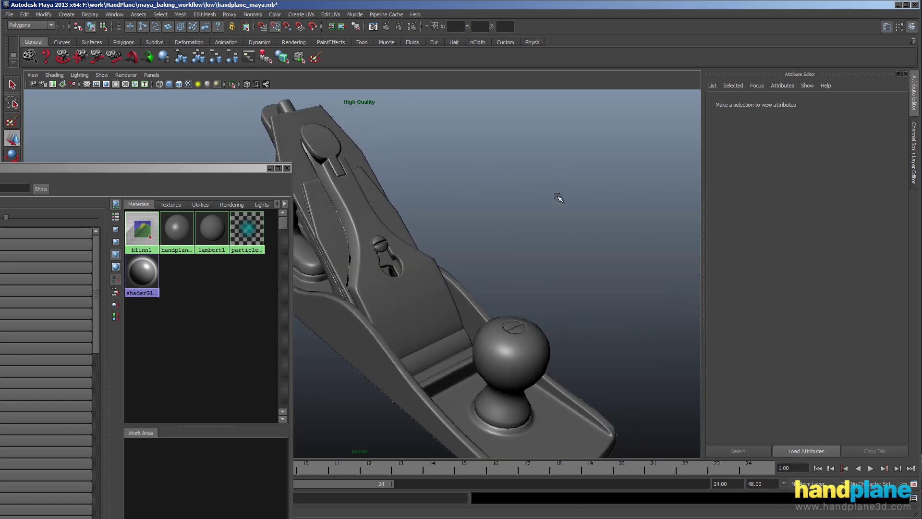
# Replace blinn1's bump image with handplane_objectspace_normals_maya_2012.TIF and inspect the shading on the hand plane
pyautogui.click(141, 229)
pyautogui.click(890, 239)
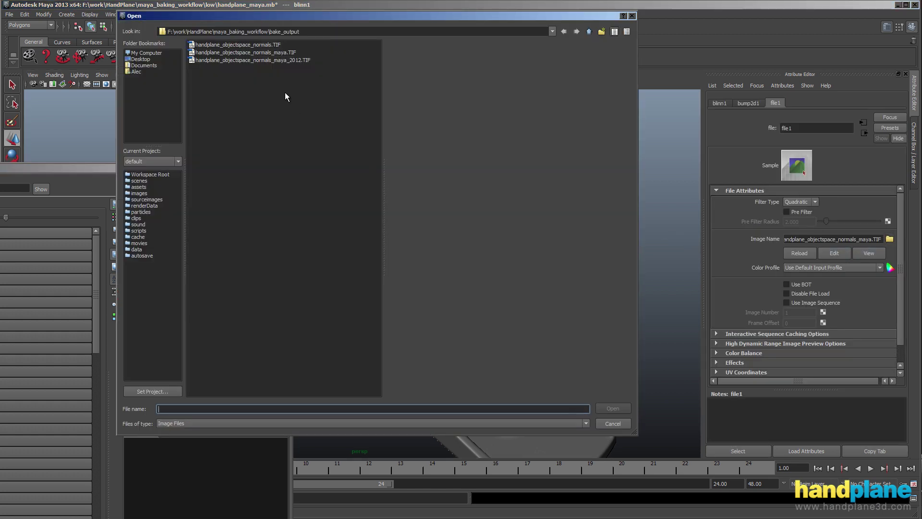
pyautogui.doubleClick(297, 63)
pyautogui.click(492, 261)
pyautogui.keyDown('alt'); pyautogui.moveTo(495, 260); pyautogui.dragTo(482, 234); pyautogui.keyUp('alt')
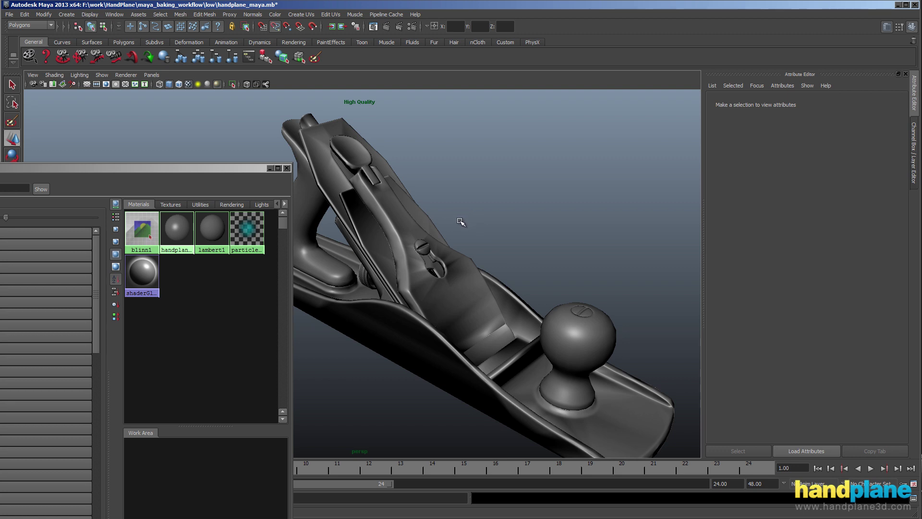
# Set the hand plane mesh's Vertex Normal Method to Unweighted, comparing the shading with Angle And Area Weighted
pyautogui.click(429, 225)
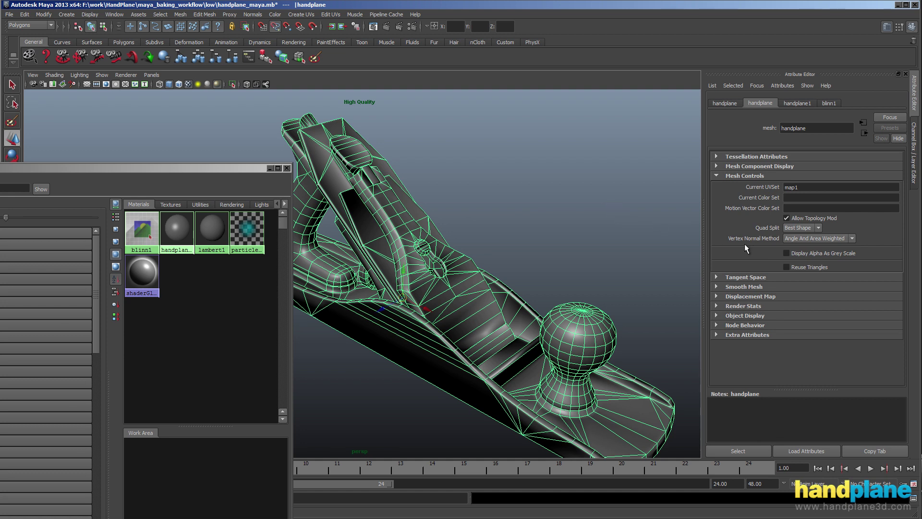
pyautogui.click(815, 230)
pyautogui.click(816, 229)
pyautogui.click(848, 239)
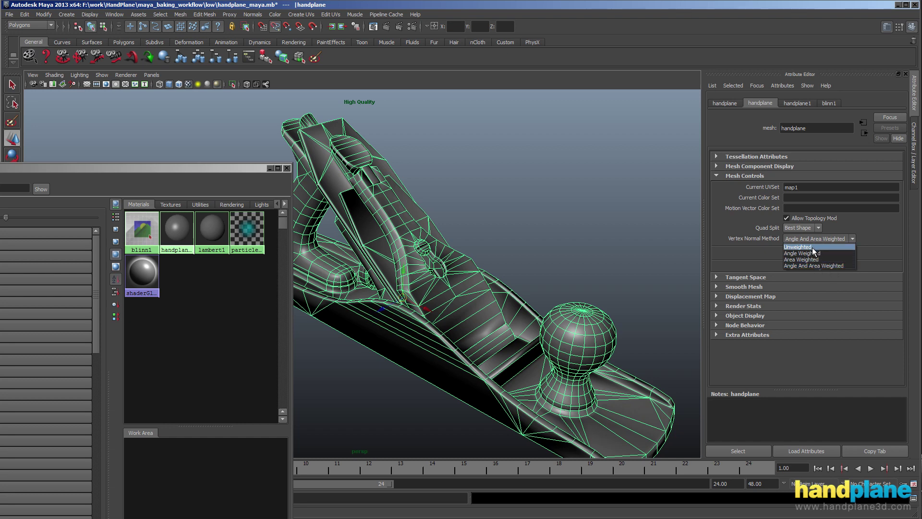
pyautogui.click(812, 247)
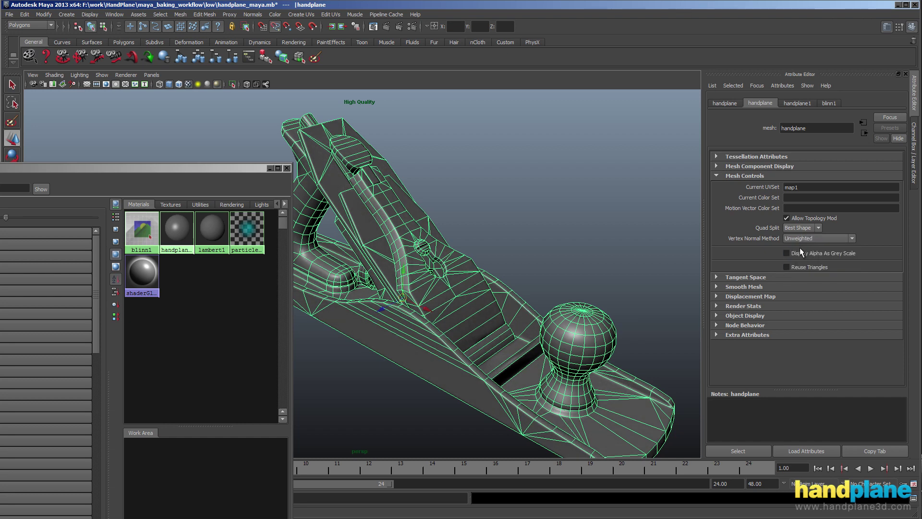
pyautogui.click(828, 239)
pyautogui.click(824, 267)
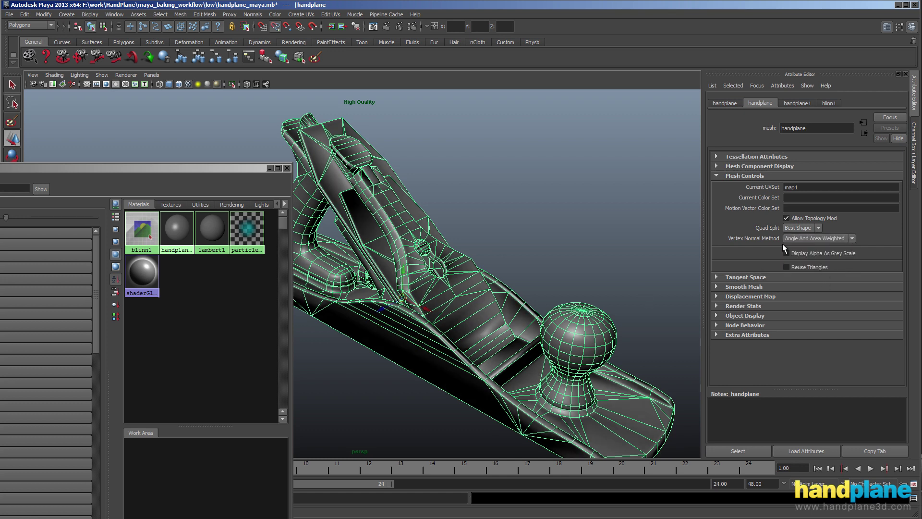
pyautogui.click(806, 237)
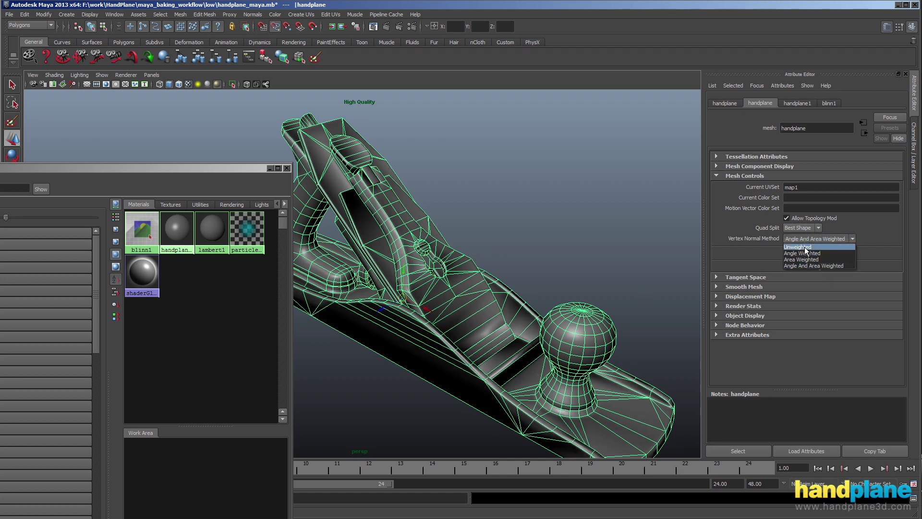
pyautogui.click(807, 247)
pyautogui.click(531, 254)
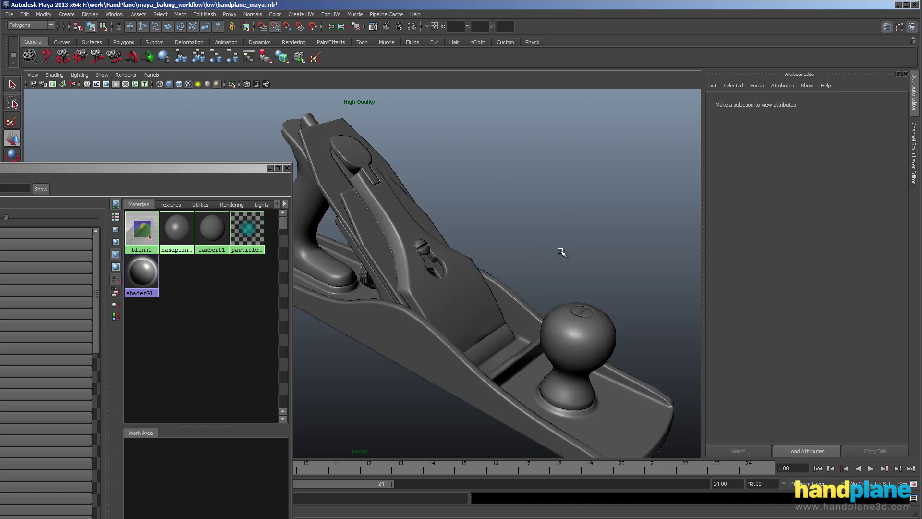
pyautogui.keyDown('alt'); pyautogui.moveTo(562, 239); pyautogui.dragTo(531, 233); pyautogui.keyUp('alt')
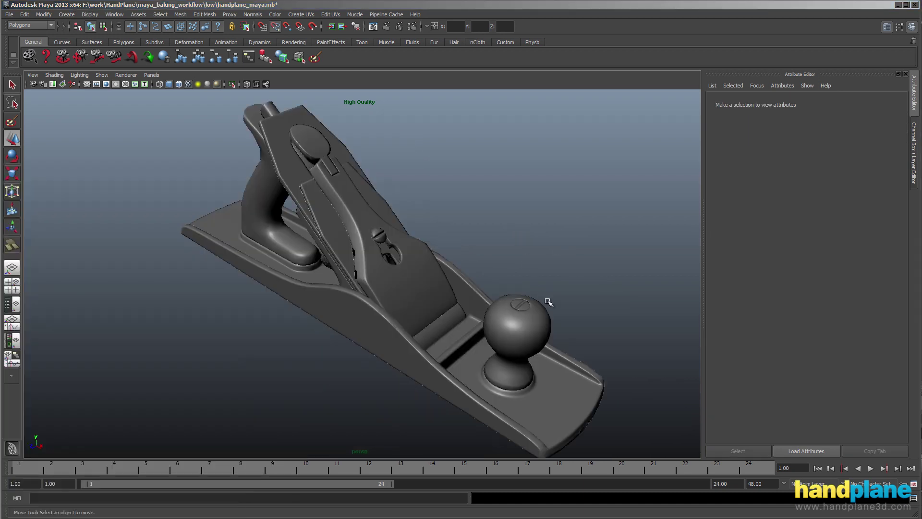
# Try the Left and Right quad split options on the hand plane mesh and restore Best Shape
pyautogui.click(406, 336)
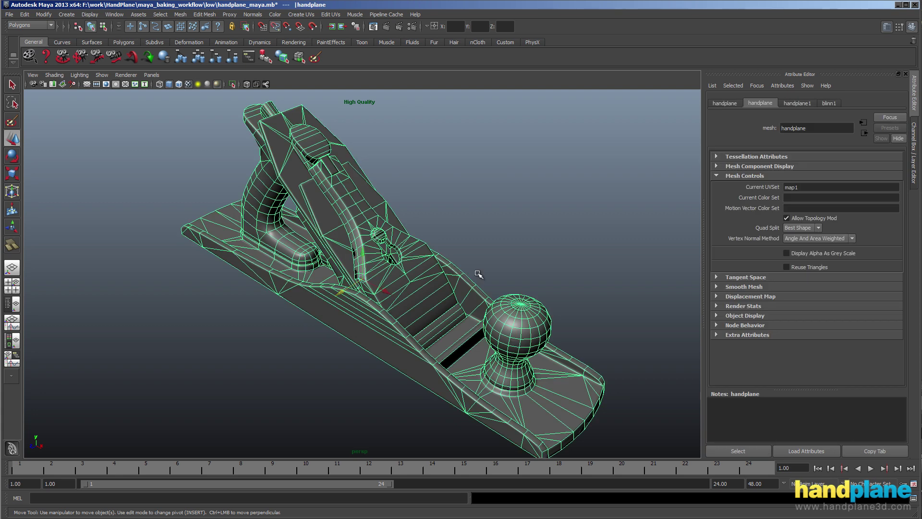
pyautogui.click(794, 229)
pyautogui.click(798, 237)
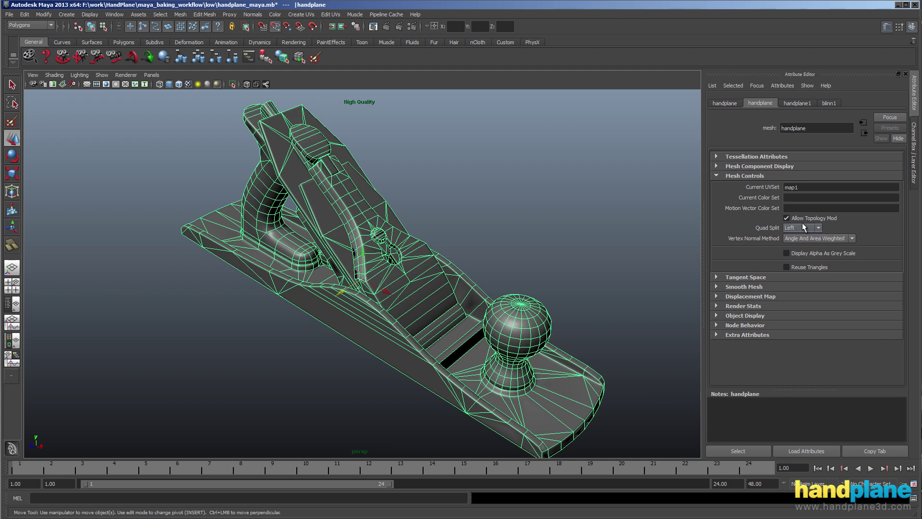
pyautogui.click(793, 230)
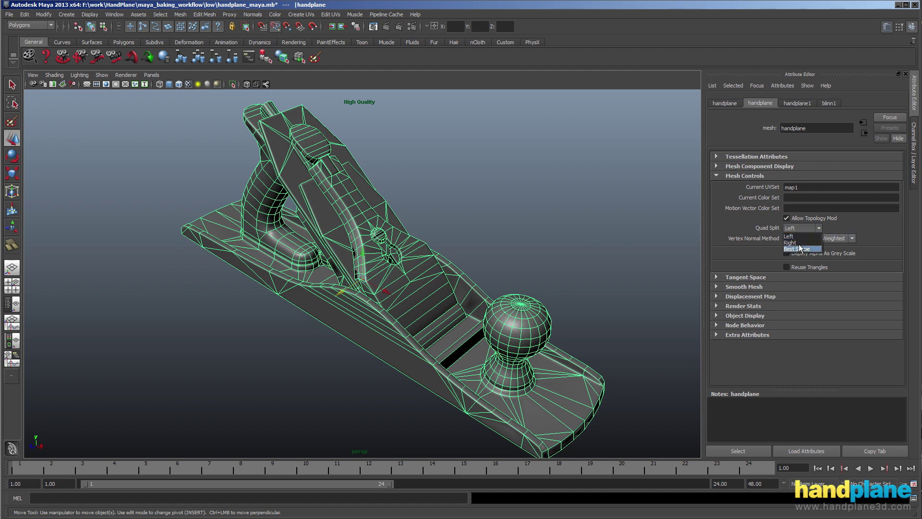
pyautogui.click(796, 245)
pyautogui.click(531, 244)
pyautogui.click(423, 241)
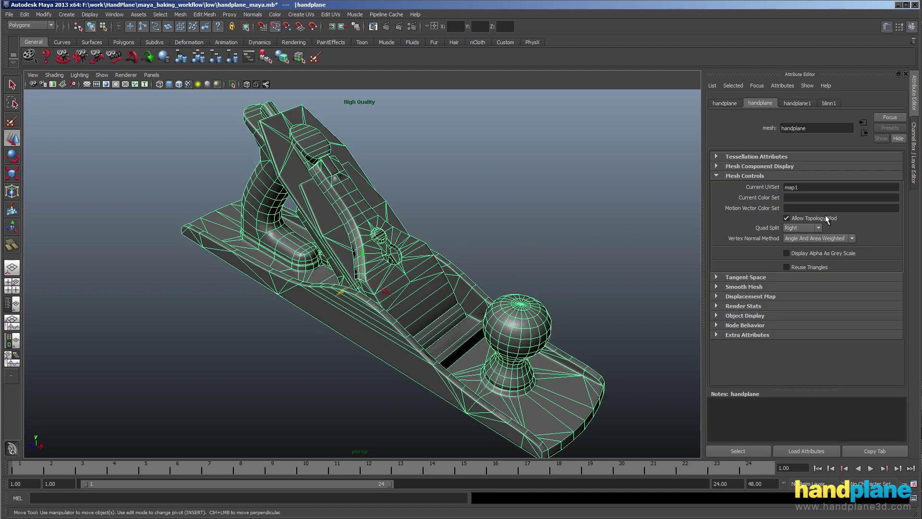
pyautogui.click(812, 227)
pyautogui.click(798, 249)
pyautogui.click(513, 234)
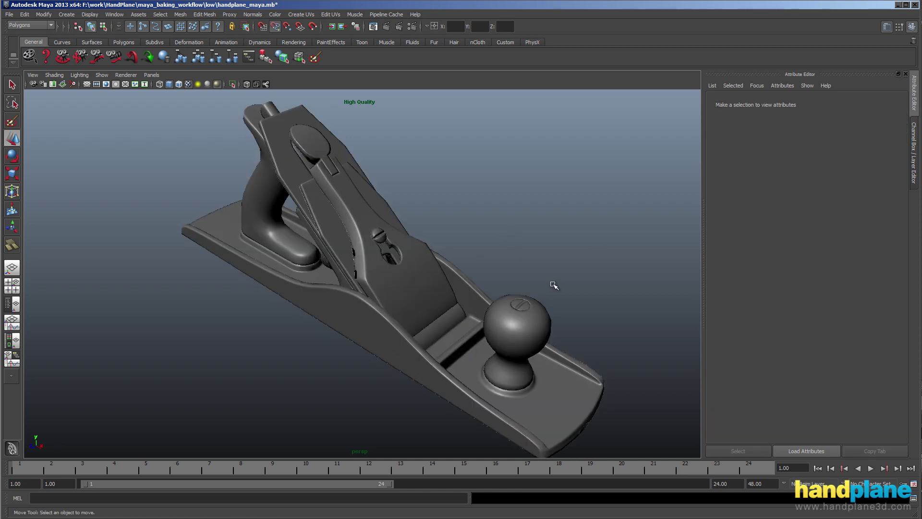
pyautogui.click(423, 283)
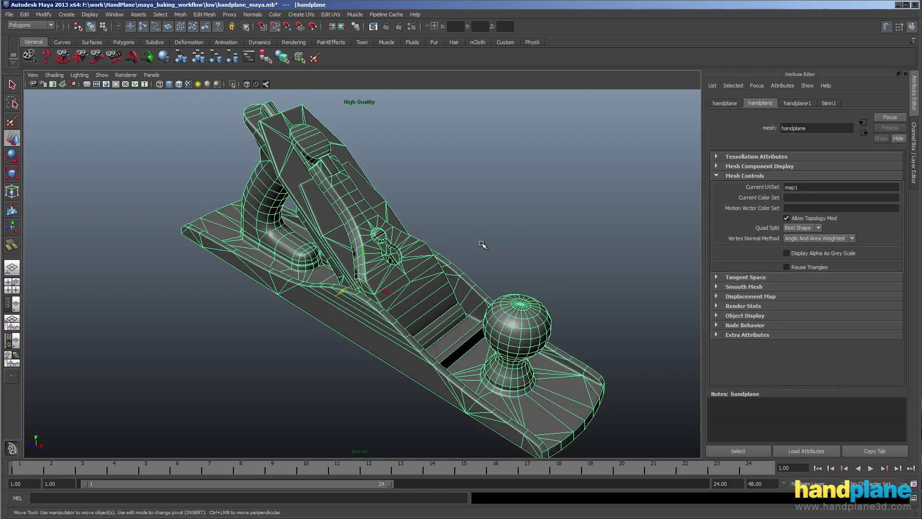
pyautogui.click(566, 218)
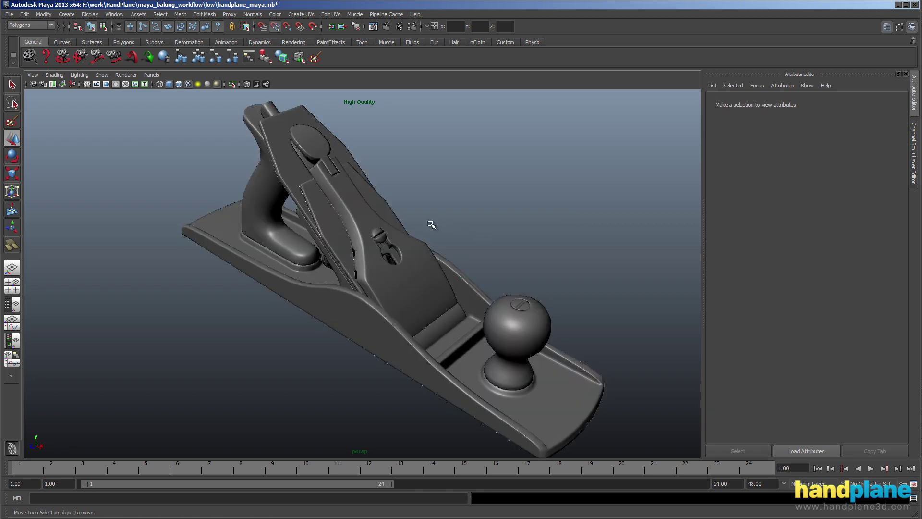
# Cut the hand plane mesh along several lines in different directions with the Cut Faces Tool
pyautogui.click(399, 283)
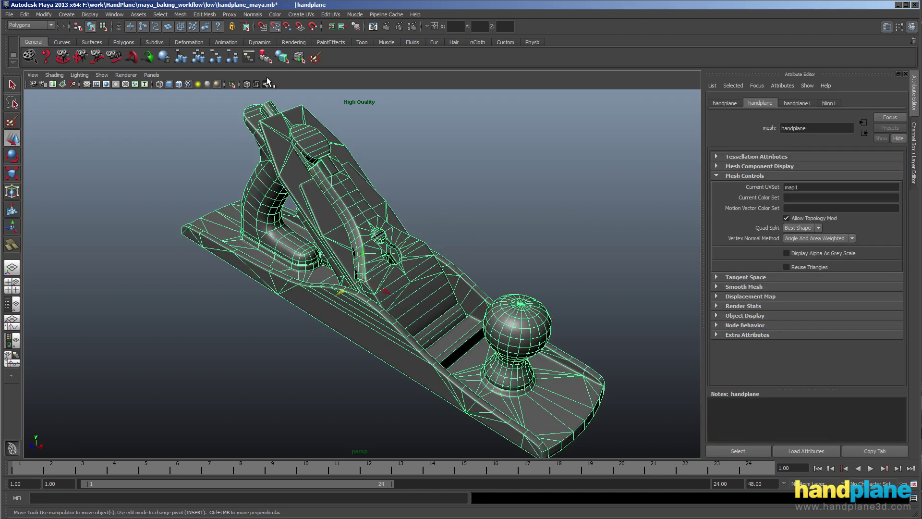
pyautogui.click(182, 15)
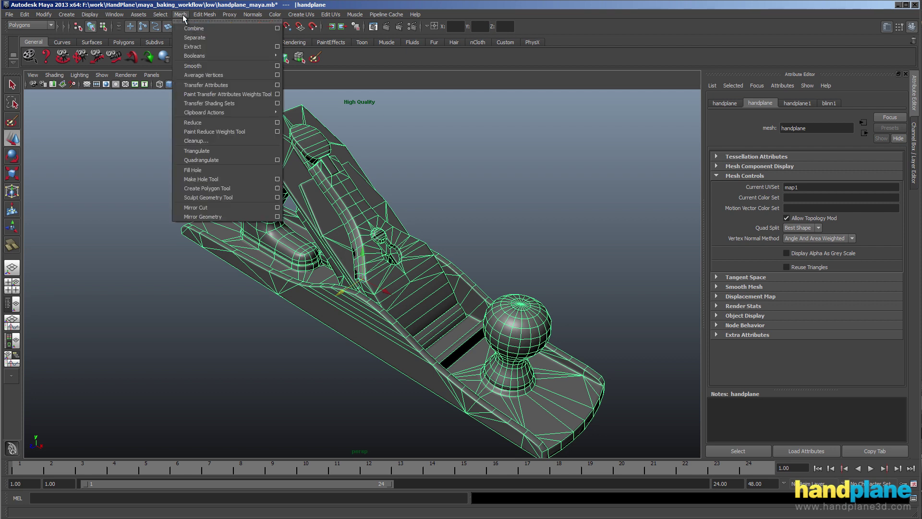
pyautogui.click(211, 86)
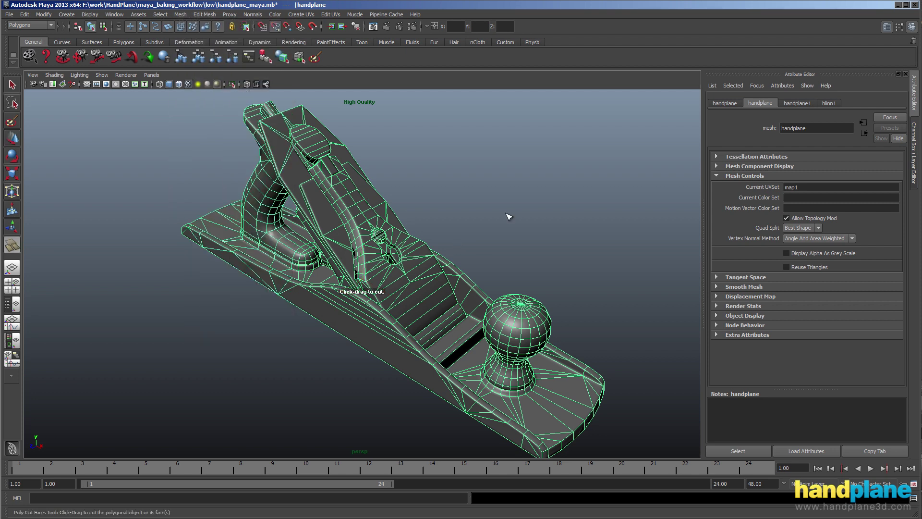
pyautogui.moveTo(509, 217); pyautogui.dragTo(404, 387)
pyautogui.moveTo(274, 341)
pyautogui.mouseDown()
pyautogui.moveTo(499, 223)
pyautogui.moveTo(457, 426)
pyautogui.moveTo(452, 261)
pyautogui.mouseUp()
pyautogui.moveTo(184, 141); pyautogui.dragTo(390, 367)
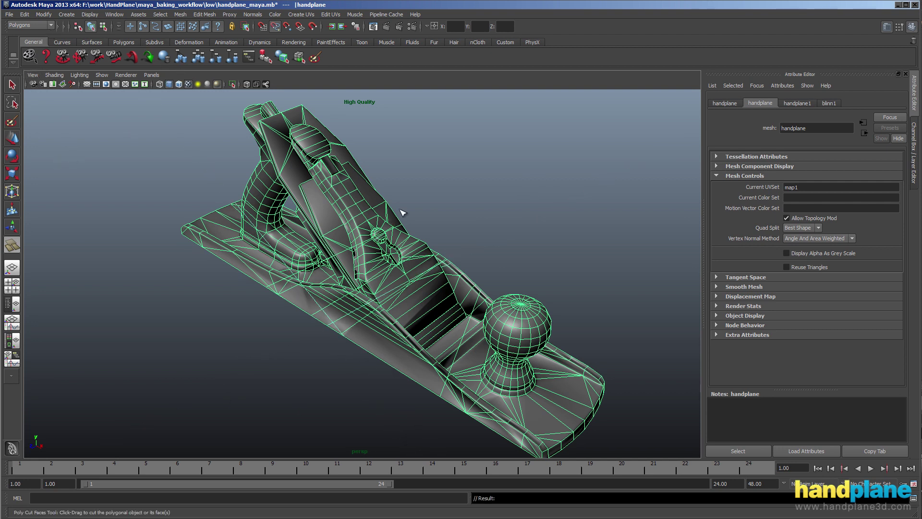
pyautogui.moveTo(454, 209); pyautogui.dragTo(405, 209)
pyautogui.press('q')
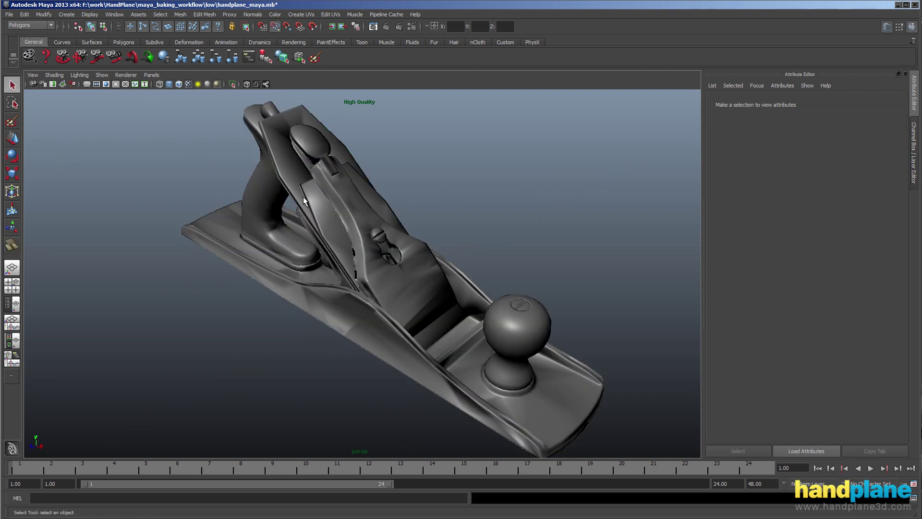
# Export the cut mesh with the HandPlane 3D Exporter, replacing handplane_garbage.h3d in the low folder
pyautogui.click(10, 15)
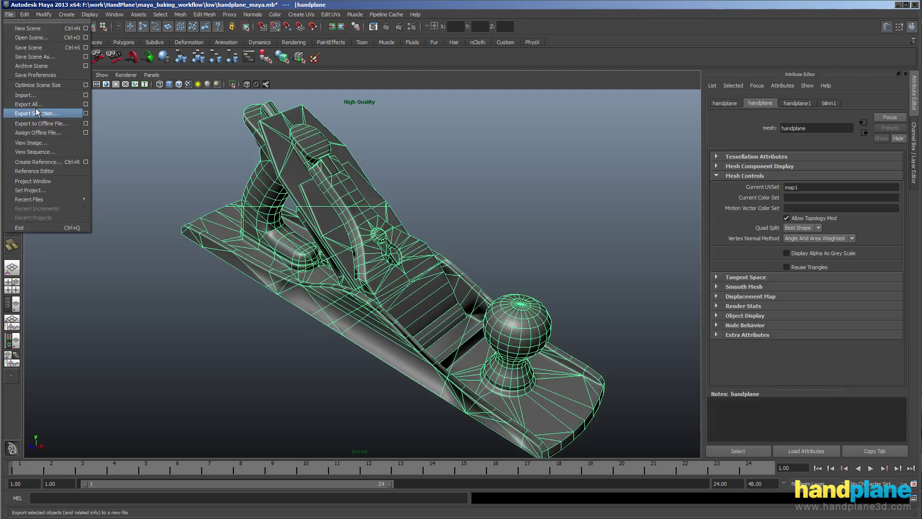
pyautogui.click(38, 112)
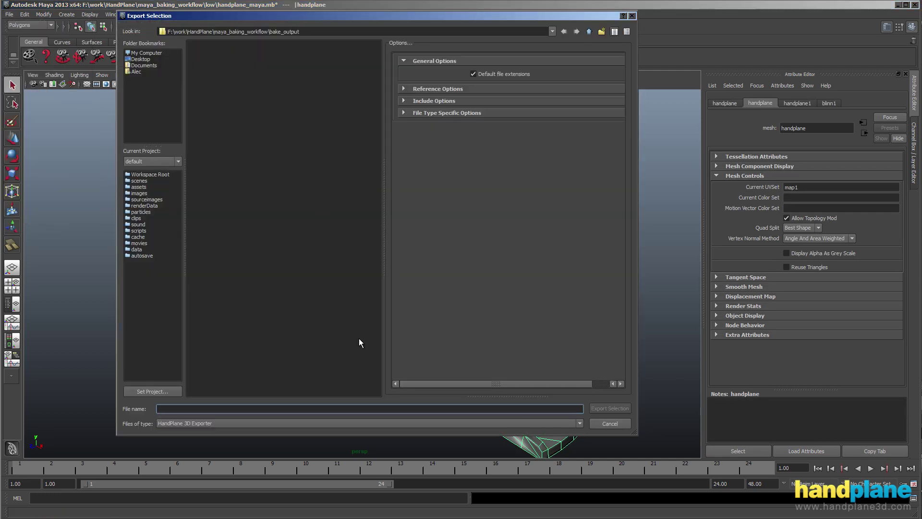
pyautogui.click(589, 31)
pyautogui.doubleClick(204, 59)
pyautogui.click(248, 61)
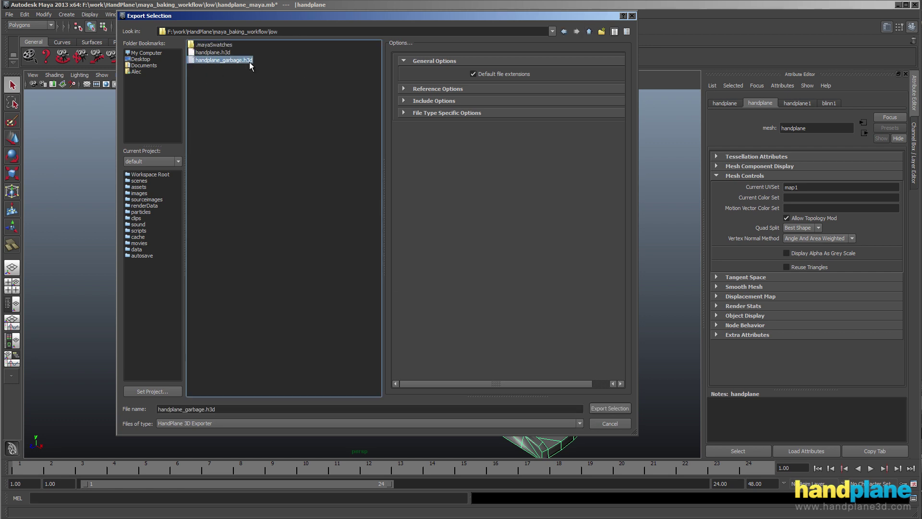
pyautogui.doubleClick(221, 59)
pyautogui.click(356, 238)
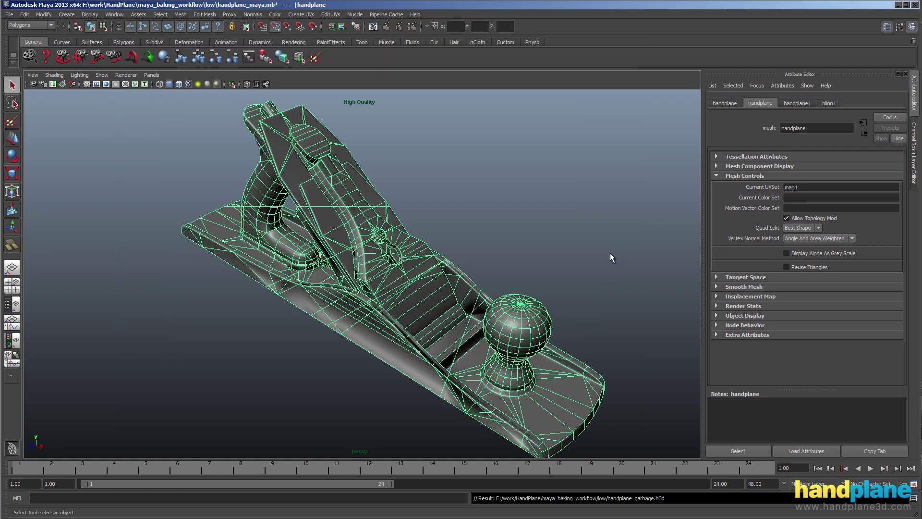
# Set the cut hand plane mesh's Vertex Normal Method to Unweighted and clear the selection
pyautogui.click(843, 240)
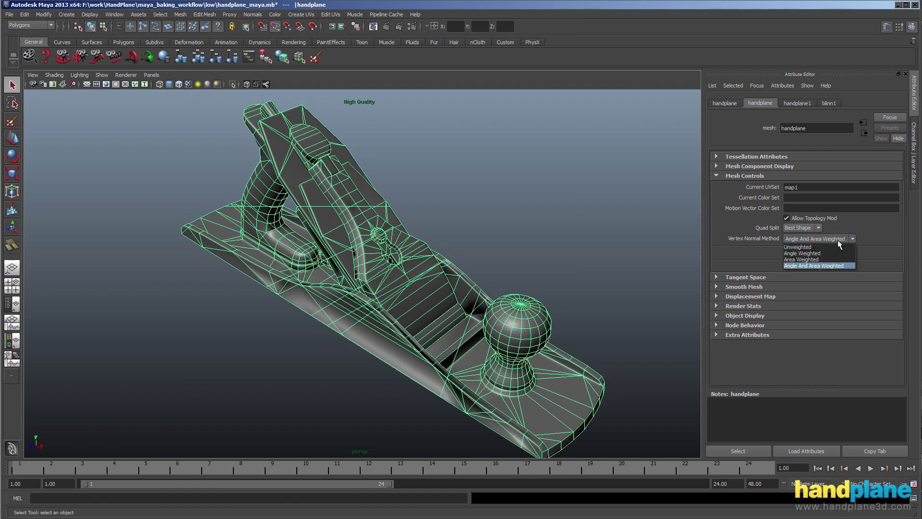
pyautogui.click(825, 246)
pyautogui.click(556, 233)
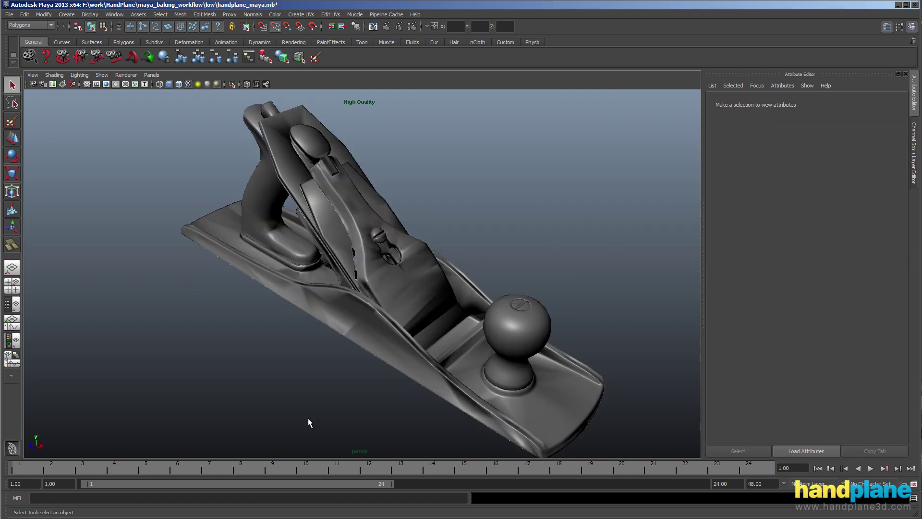
# Switch to Handplane and render the normal map for handplane_garbage.h3d with Autodesk Maya 2012 as target engine and suffix _maya_garbage
pyautogui.hotkey('alt', 'Tab')
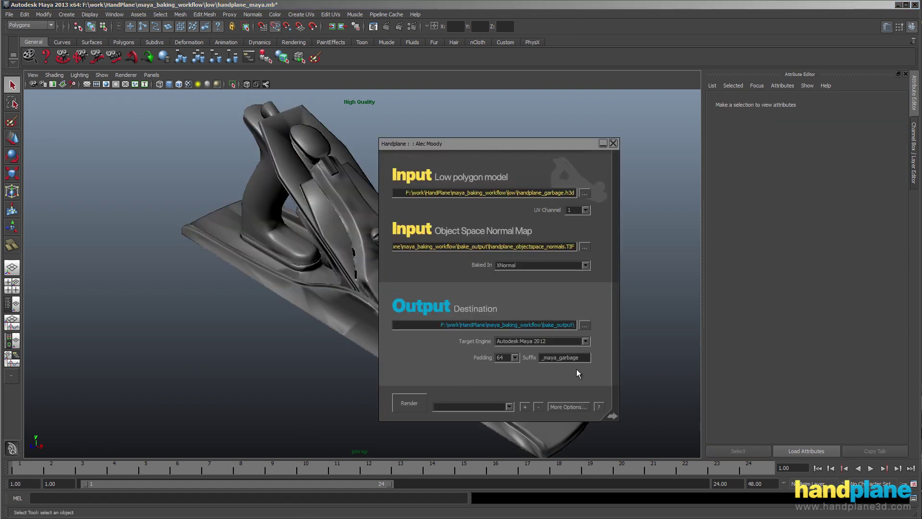
pyautogui.click(587, 341)
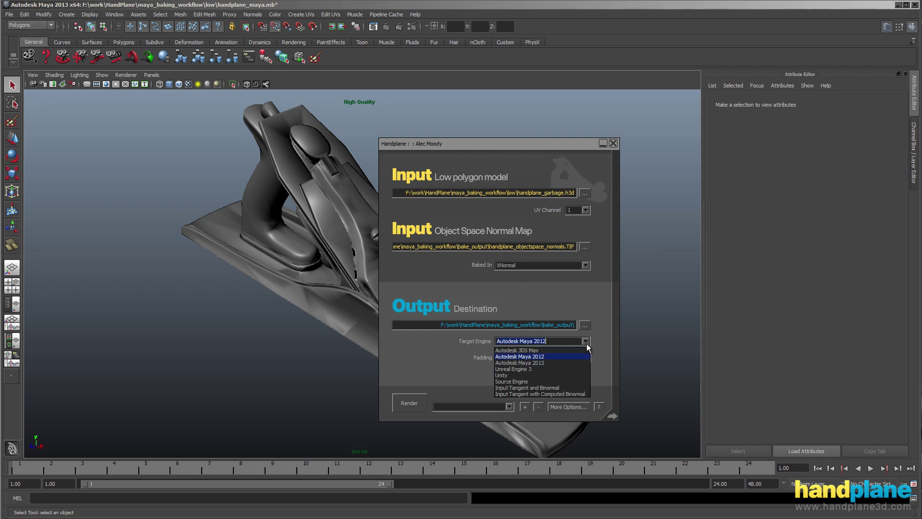
pyautogui.click(560, 351)
pyautogui.click(571, 357)
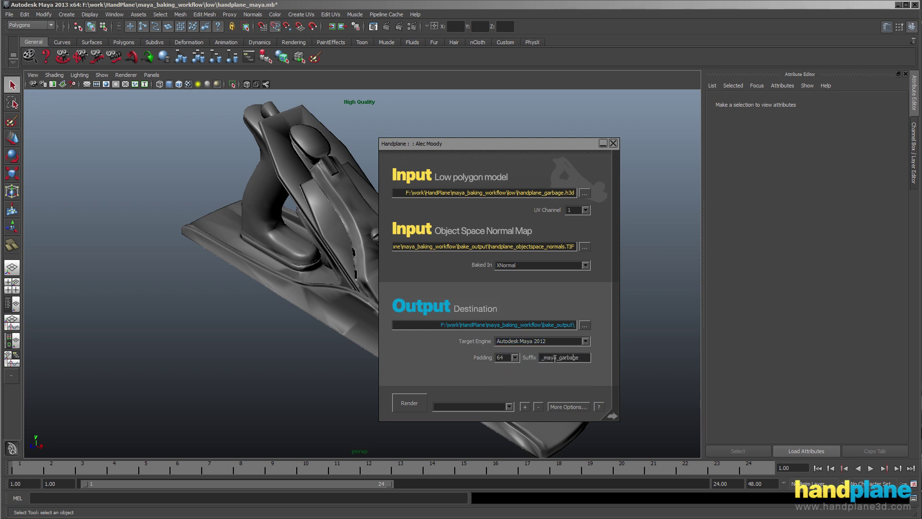
pyautogui.moveTo(492, 194); pyautogui.dragTo(603, 210)
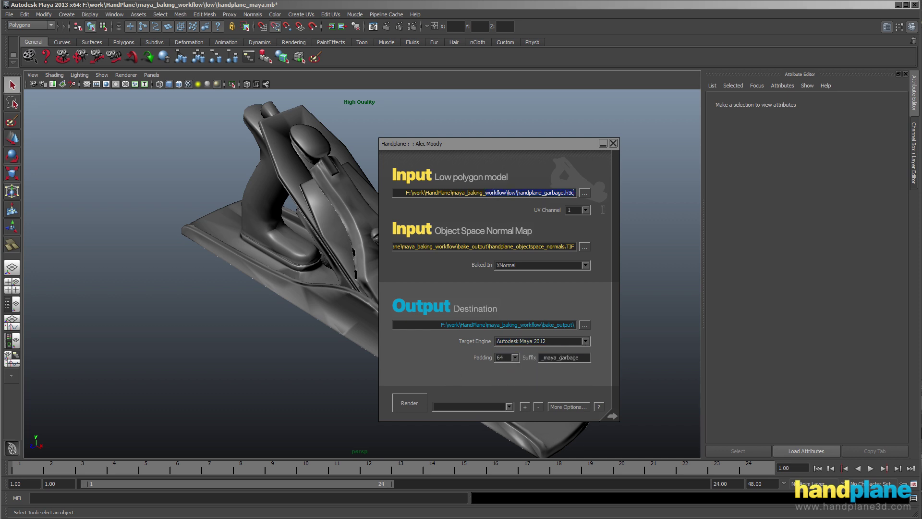
pyautogui.click(411, 403)
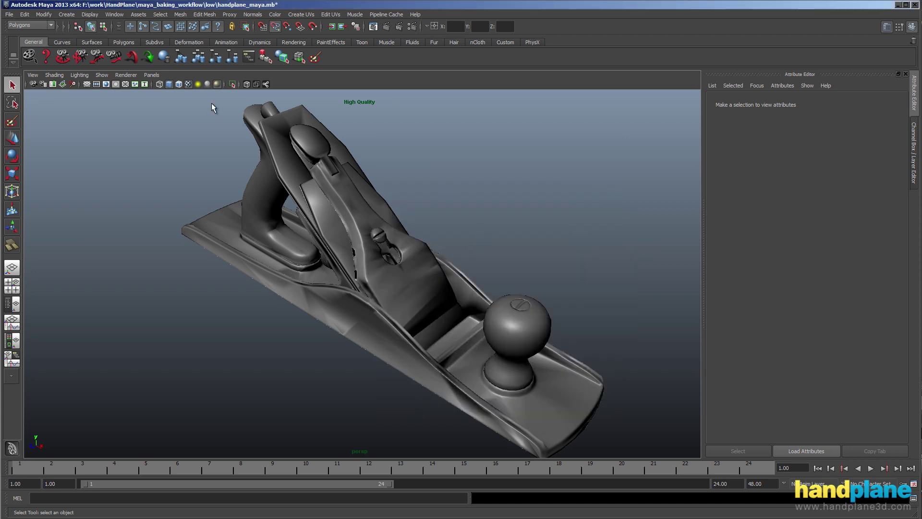
# Switch to Maya and load handplane_objectspace_normals_maya_garbage.TIF as the blinn1 material's bump file through Hypershade, then minimize Hypershade
pyautogui.click(116, 15)
pyautogui.moveTo(132, 37)
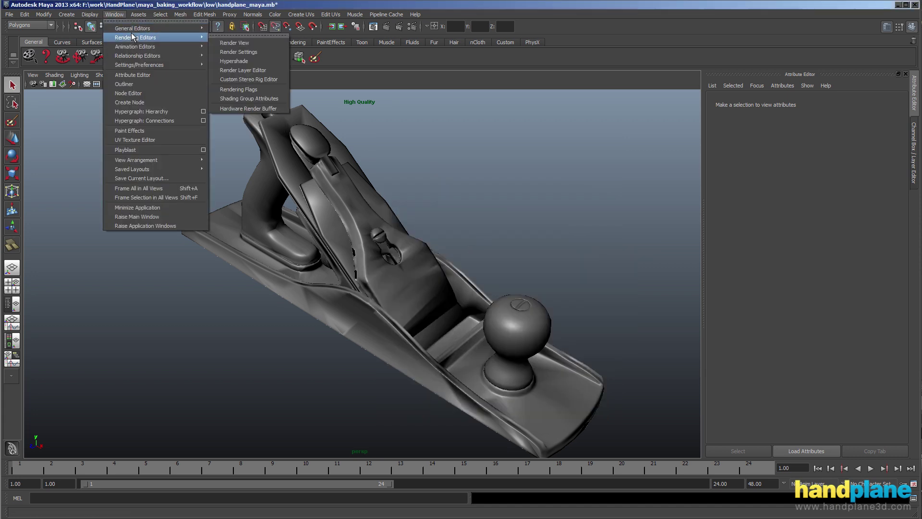
pyautogui.click(246, 60)
pyautogui.click(346, 165)
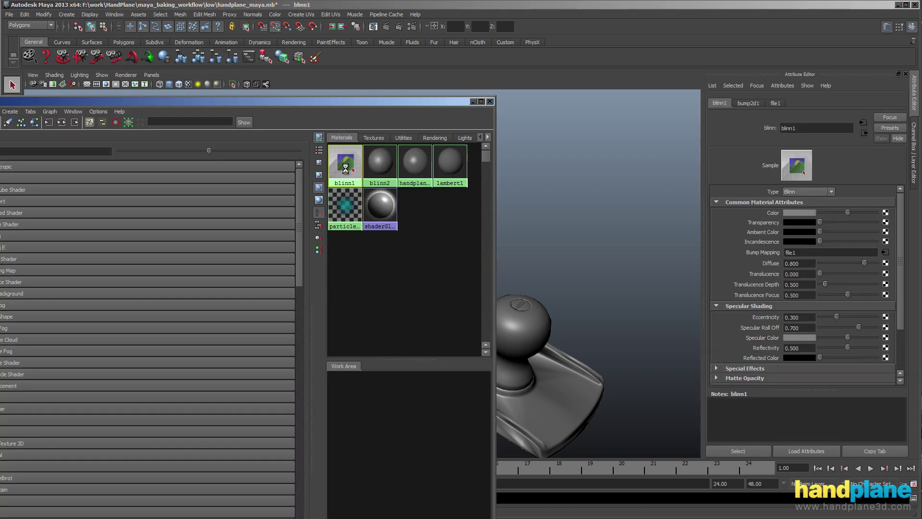
pyautogui.click(775, 103)
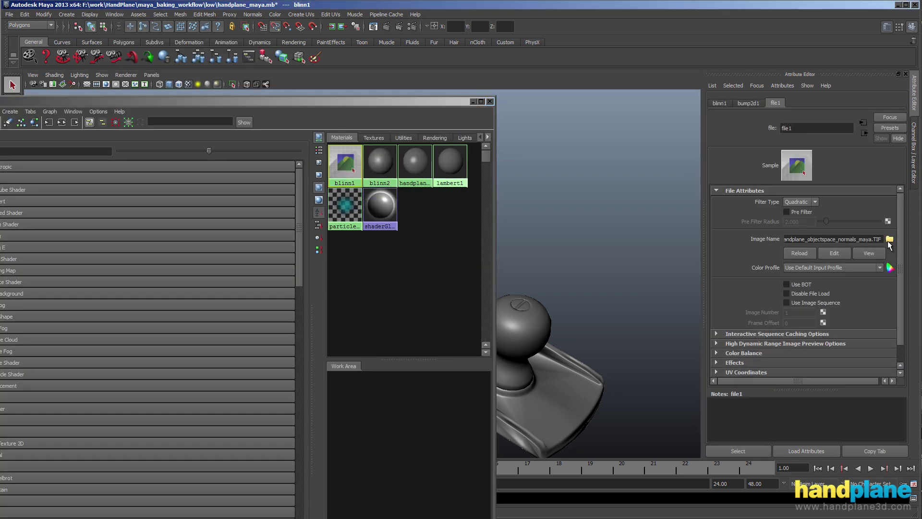
pyautogui.click(889, 239)
pyautogui.doubleClick(284, 69)
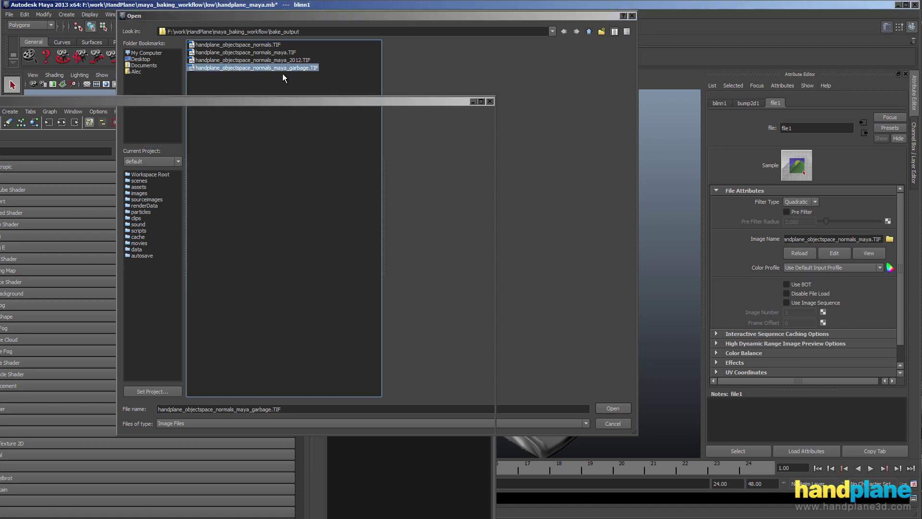
pyautogui.click(471, 102)
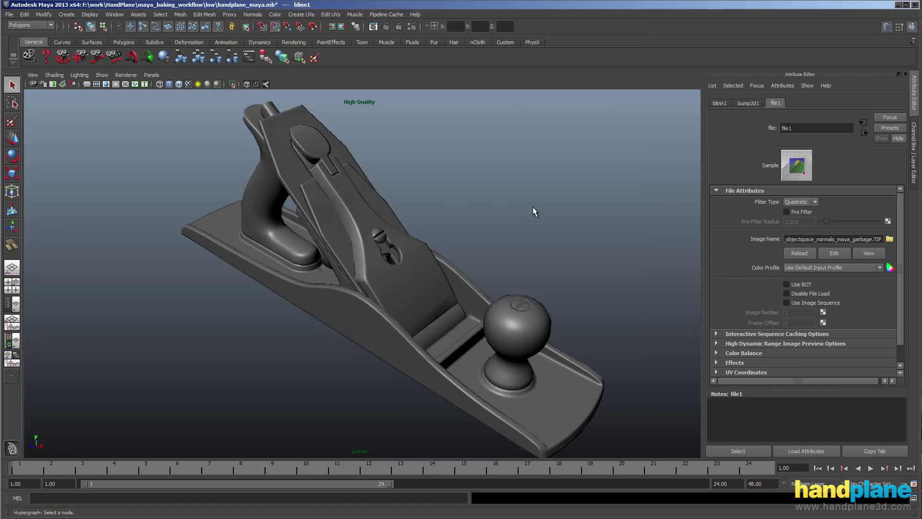
# Examine the hand plane's shading from the side and select its mesh to inspect the cut wireframe
pyautogui.click(532, 207)
pyautogui.moveTo(503, 192)
pyautogui.keyDown('alt'); pyautogui.mouseDown()
pyautogui.moveTo(474, 179)
pyautogui.moveTo(490, 173)
pyautogui.moveTo(440, 197)
pyautogui.moveTo(401, 294)
pyautogui.moveTo(531, 179)
pyautogui.moveTo(524, 233)
pyautogui.moveTo(455, 251)
pyautogui.moveTo(447, 233)
pyautogui.moveTo(514, 191)
pyautogui.mouseUp(); pyautogui.keyUp('alt')
pyautogui.click(401, 294)
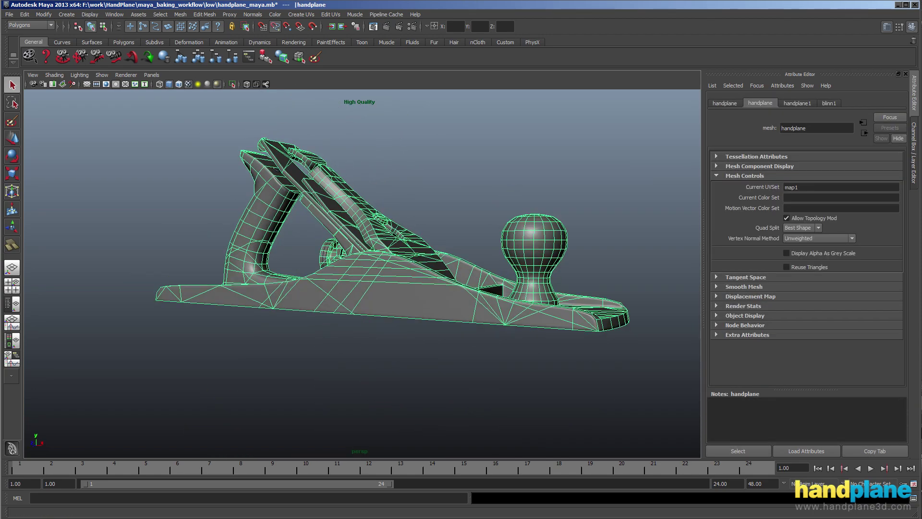